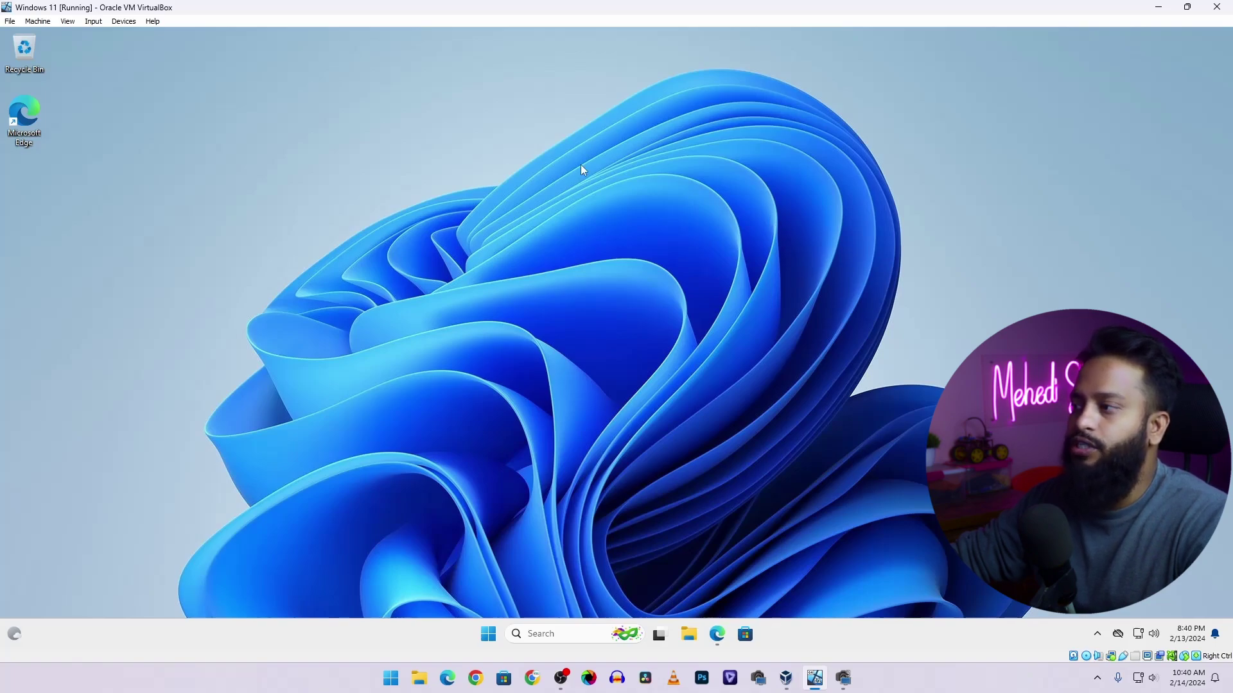
# Step: Open Task Manager from the taskbar on its Performance view and move it toward the centre
pyautogui.rightClick(819, 626)
pyautogui.click(857, 584)
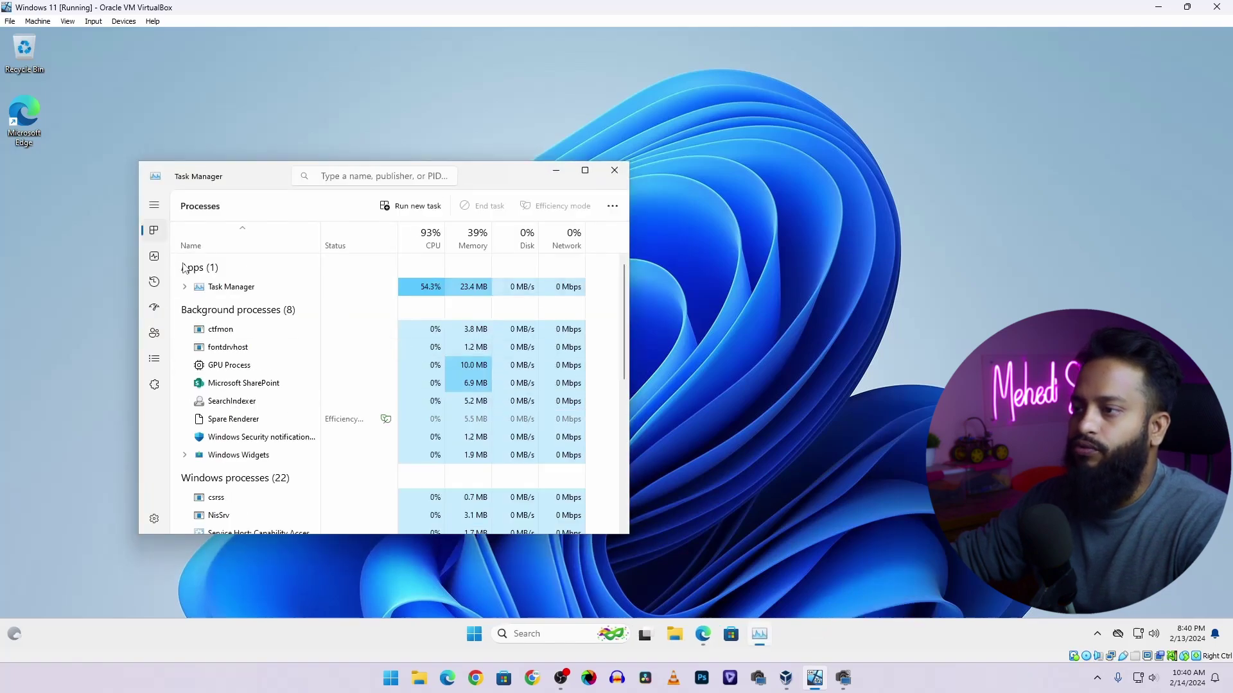
pyautogui.click(154, 256)
pyautogui.moveTo(246, 179); pyautogui.dragTo(396, 156)
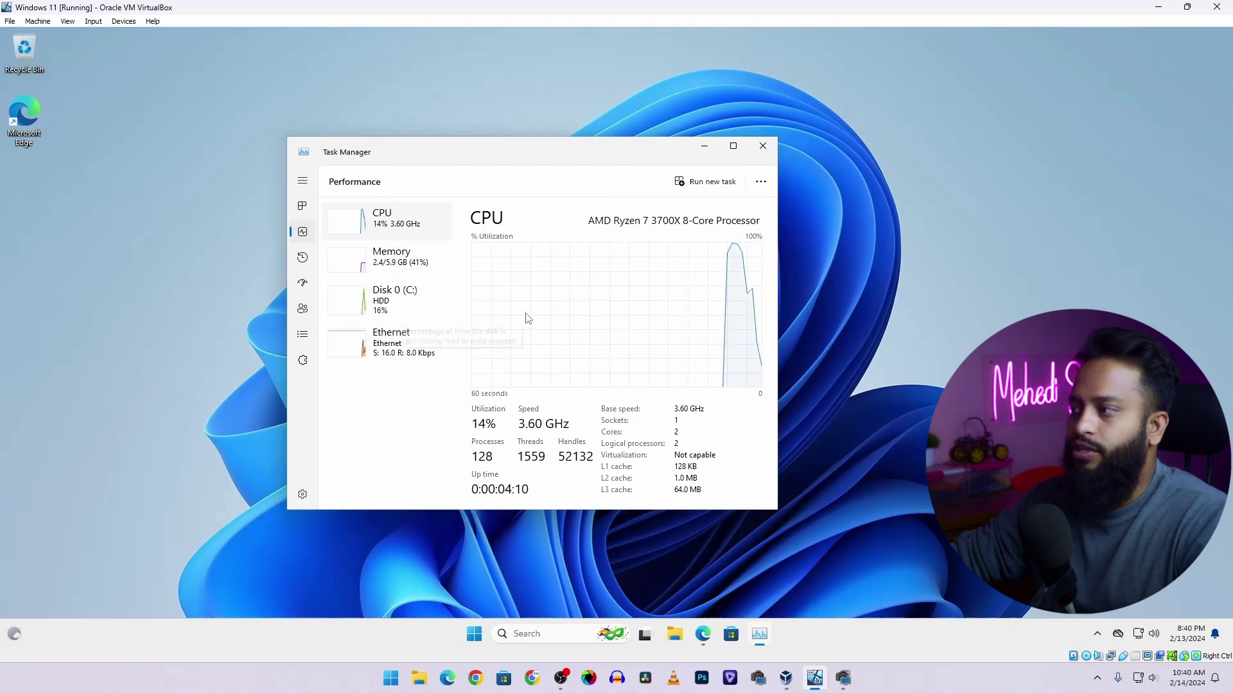
# Step: Check the desktop right-click menu, then dismiss it
pyautogui.rightClick(996, 177)
pyautogui.moveTo(1020, 261)
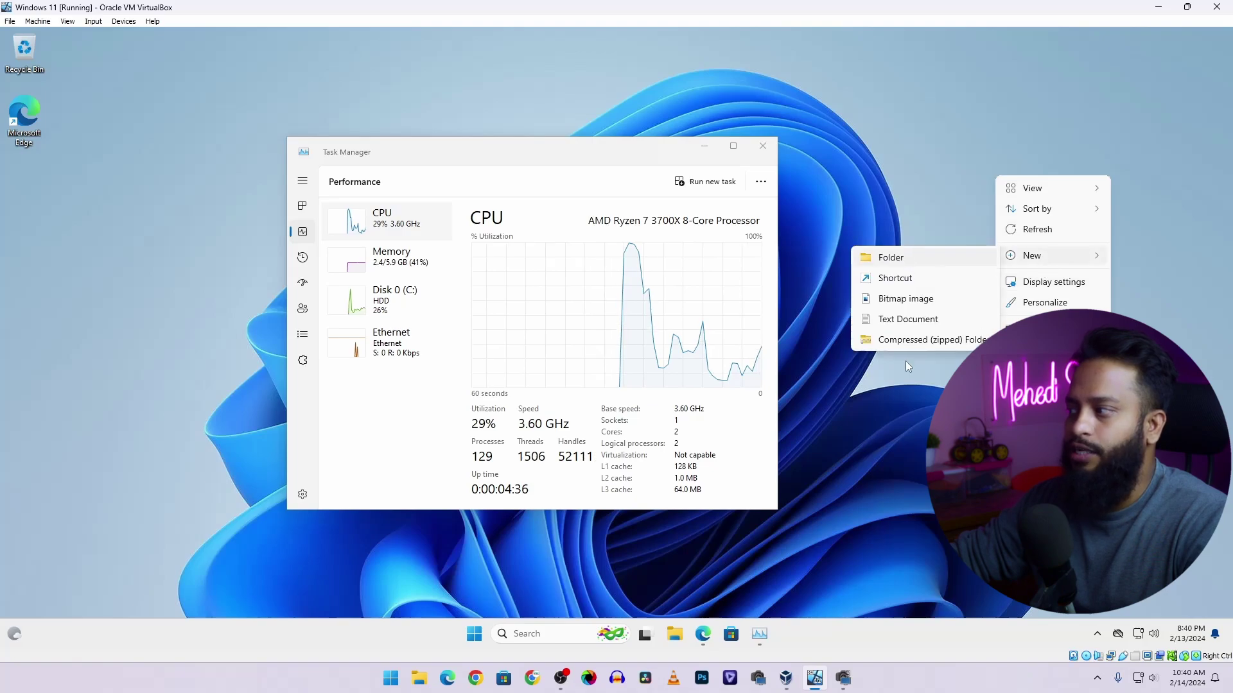
pyautogui.click(913, 429)
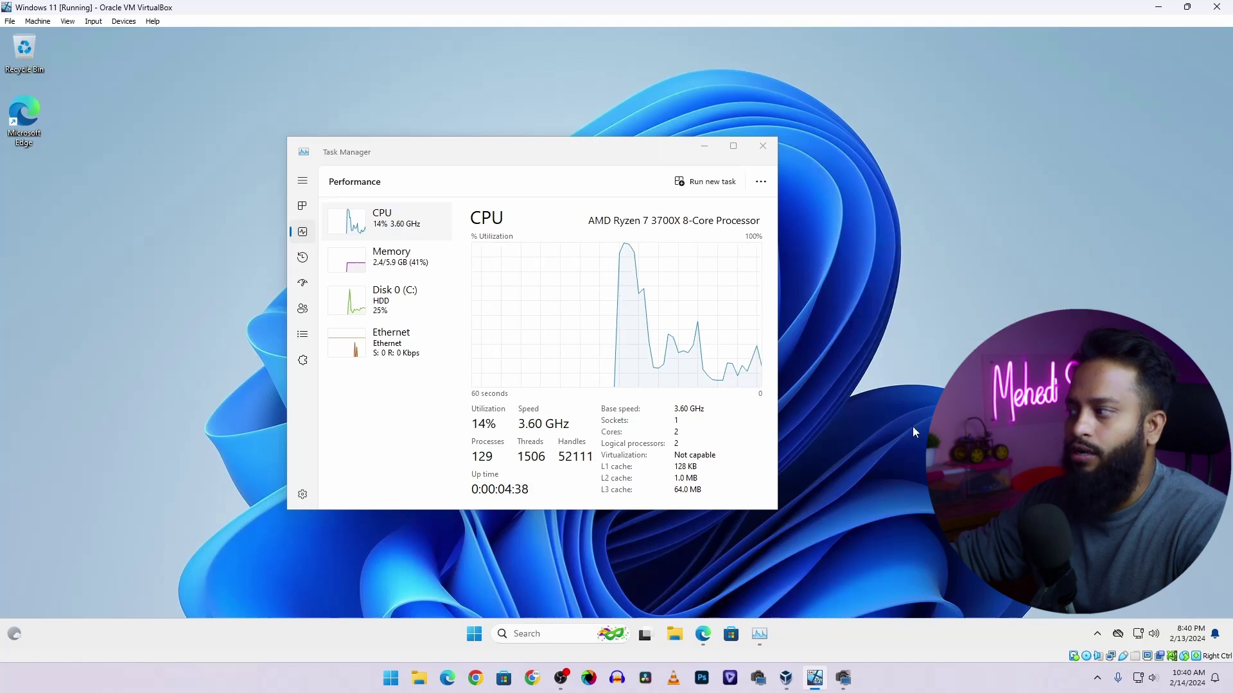
# Step: Close Task Manager and search Google for 'chris titus tech github' in Edge
pyautogui.click(768, 148)
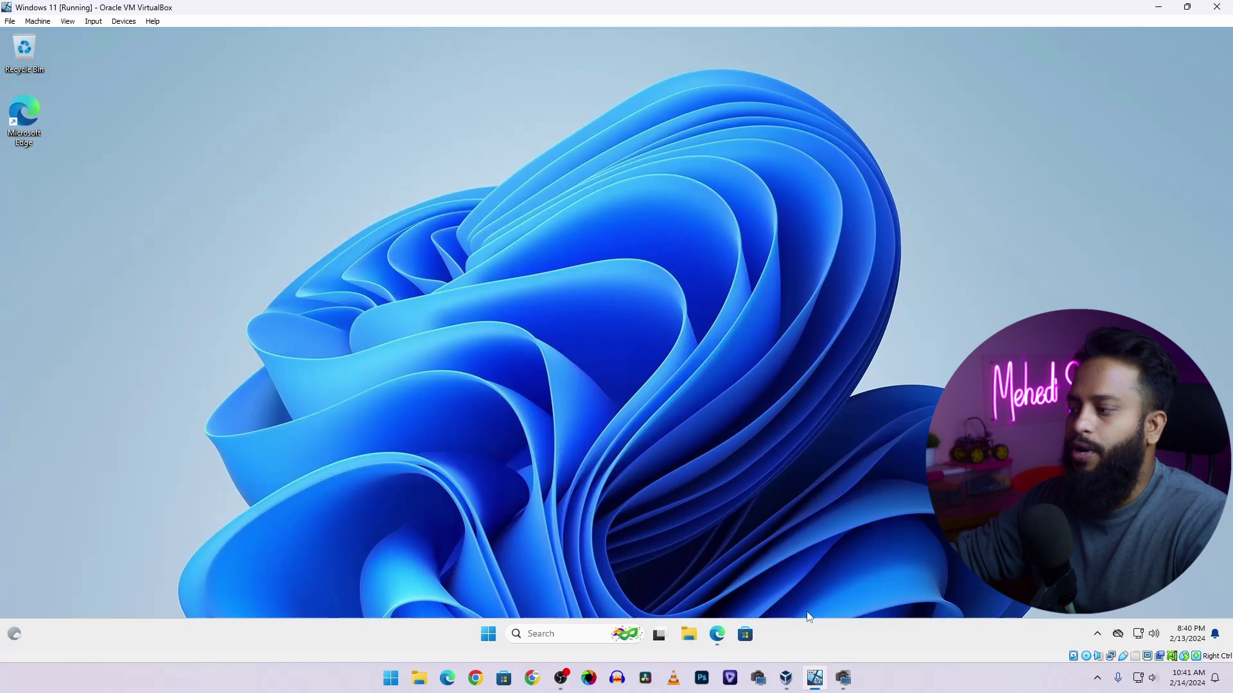
pyautogui.click(717, 635)
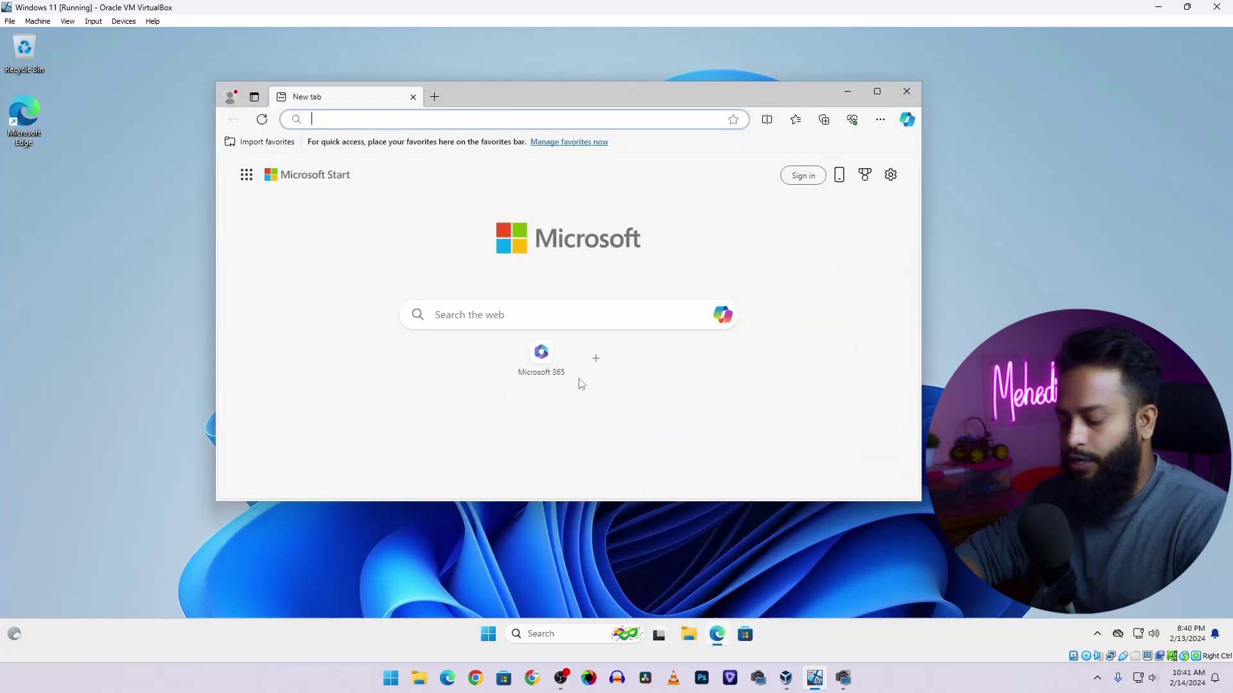
pyautogui.write('google.com')
pyautogui.press('Return')
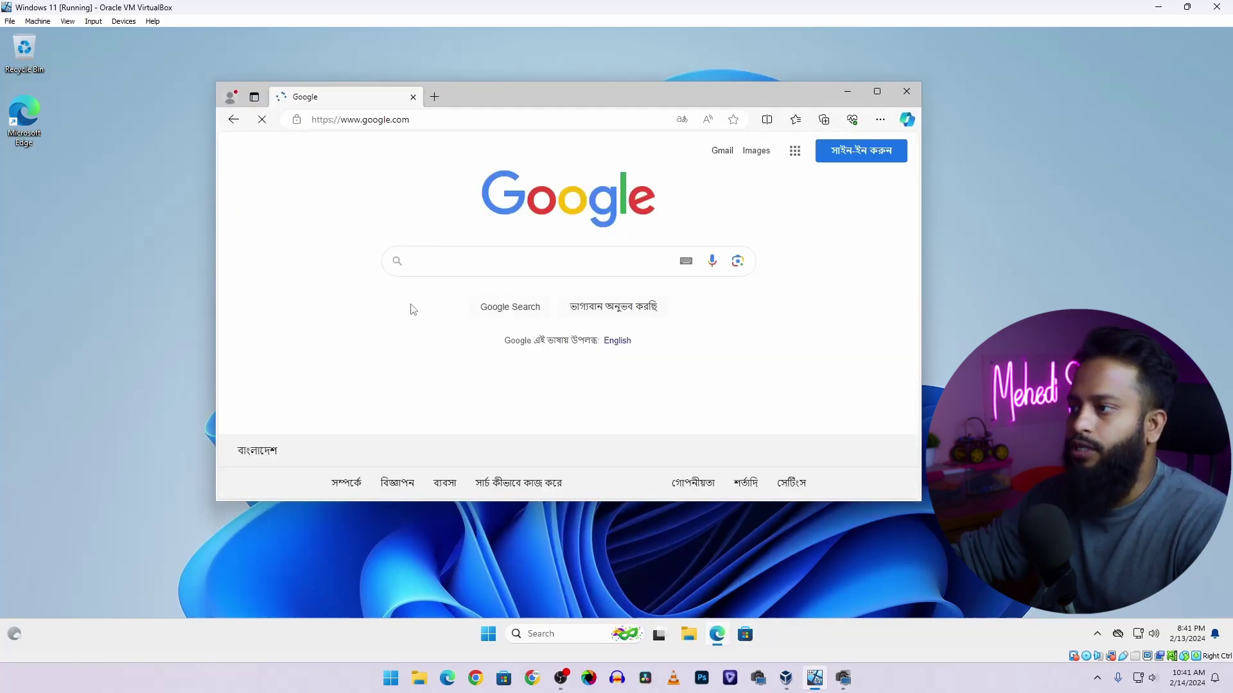
pyautogui.write('ch')
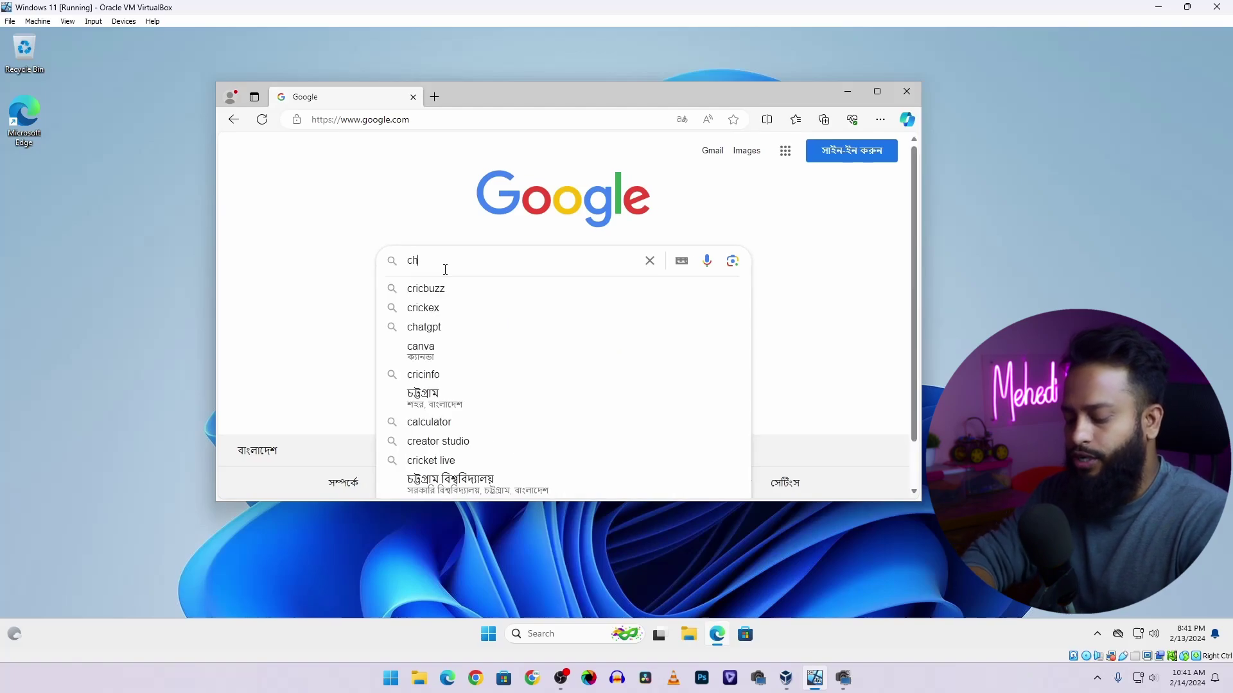
pyautogui.write('ris titus tech')
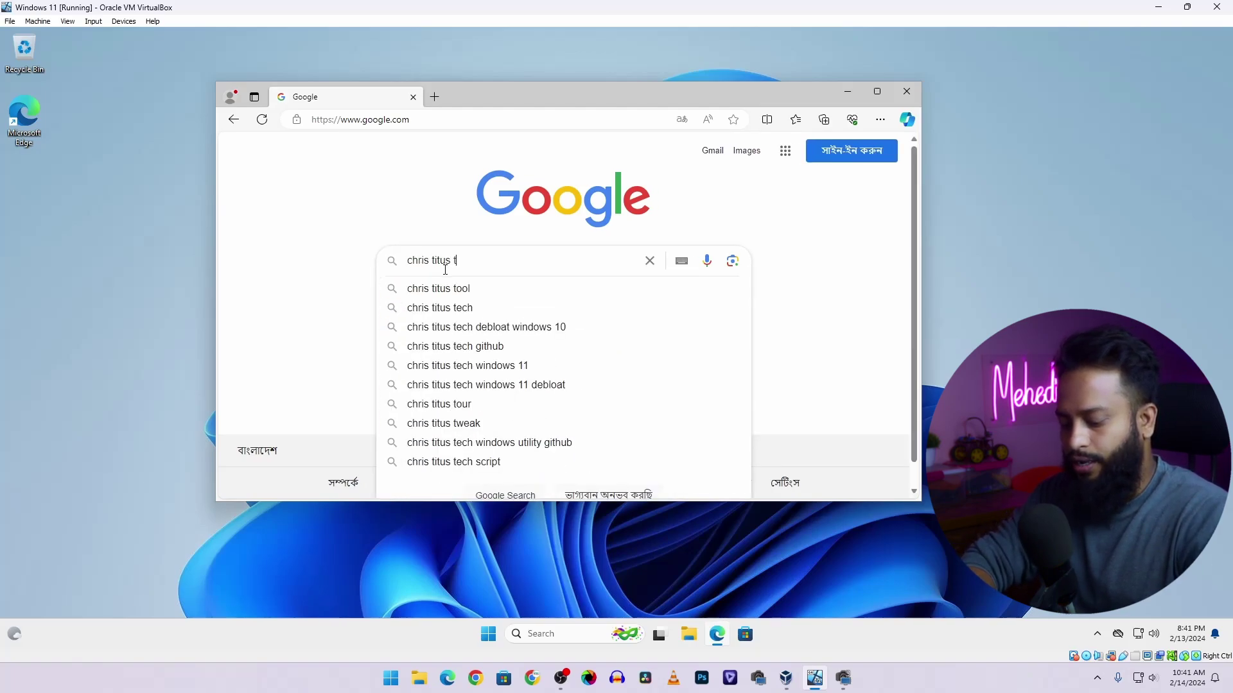
pyautogui.press('Return')
pyautogui.write('github')
pyautogui.press('Return')
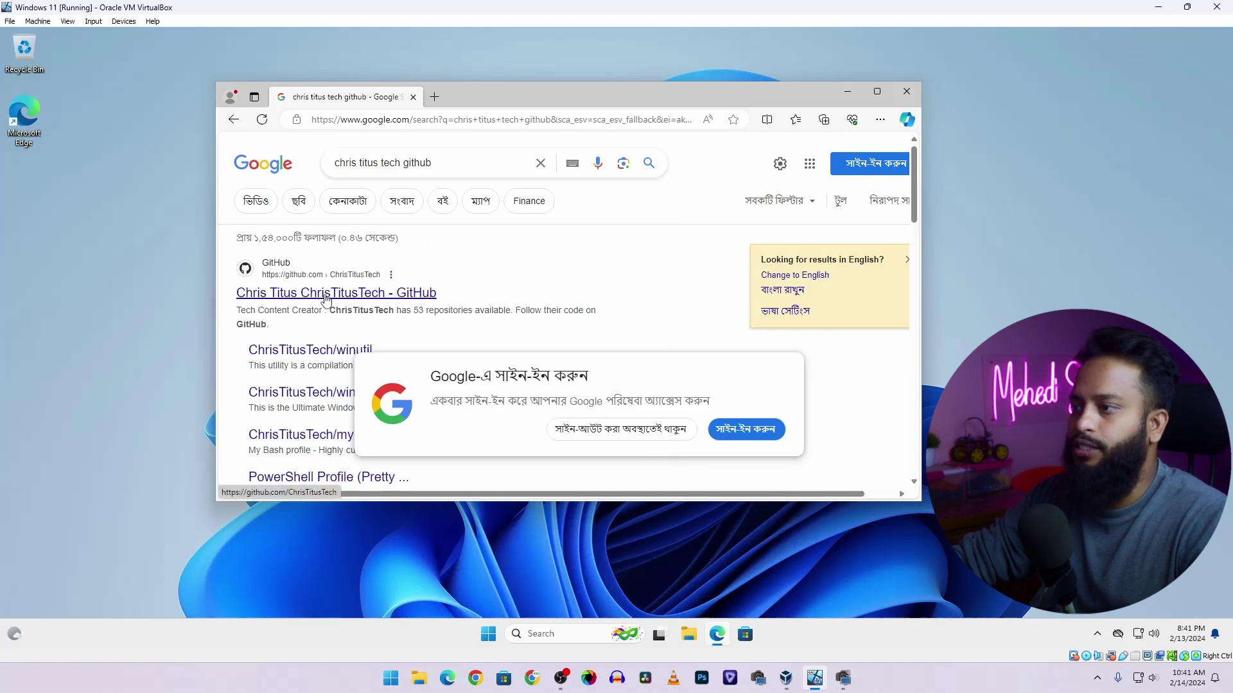
# Step: Open the ChrisTitusTech winutil repository on GitHub and scroll to its launch command
pyautogui.click(351, 298)
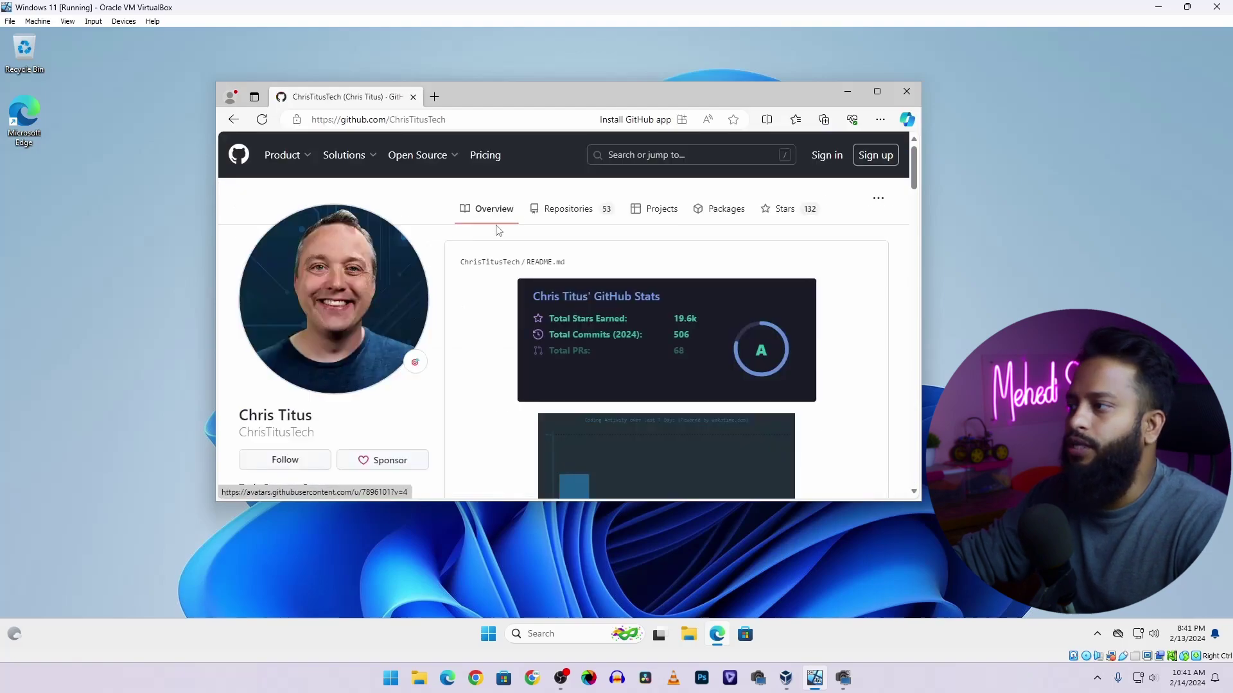
pyautogui.click(577, 212)
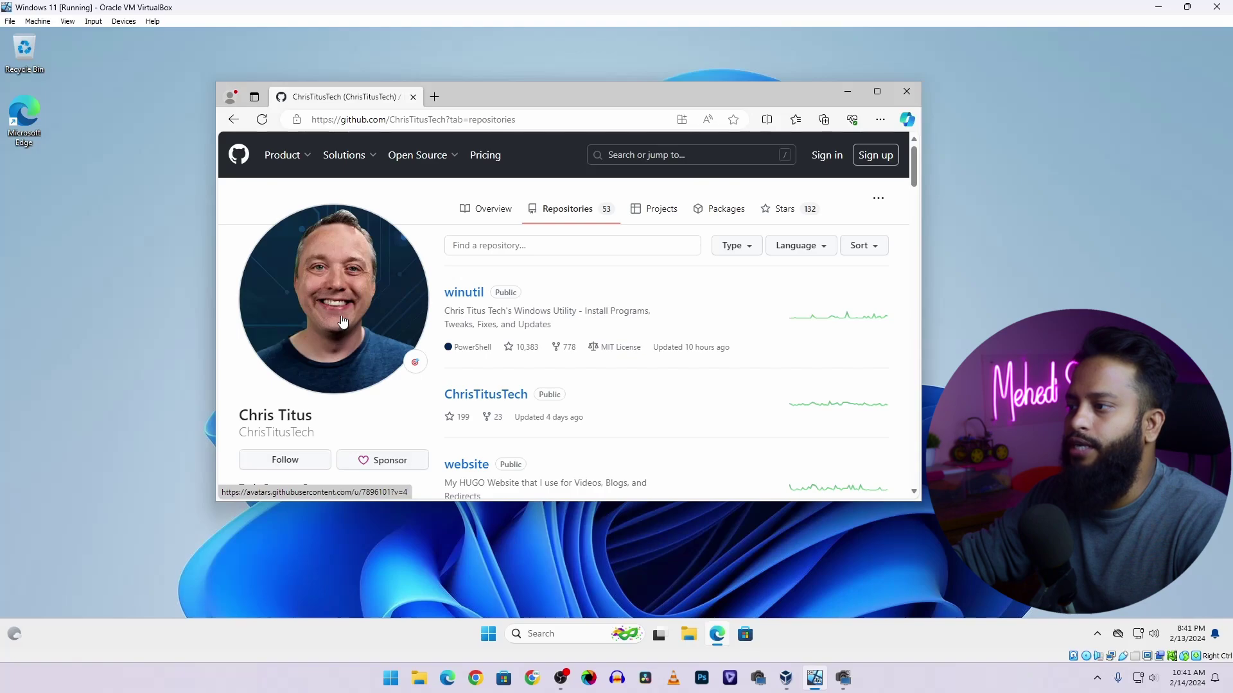
pyautogui.click(464, 294)
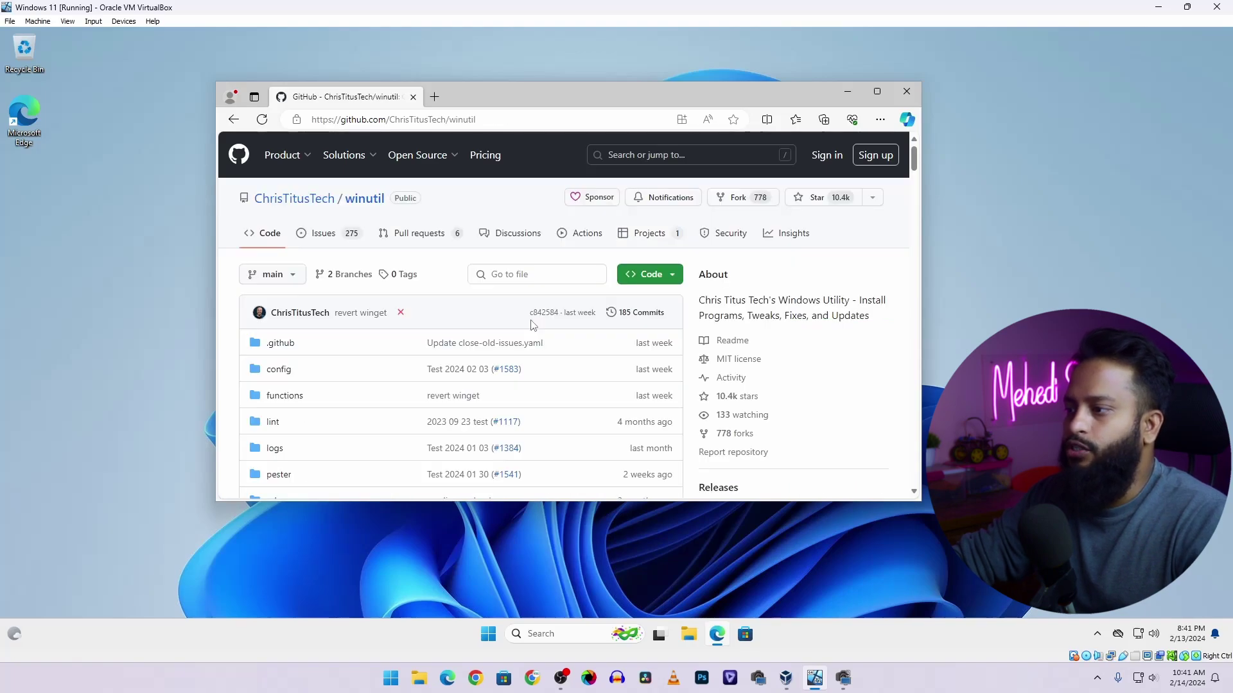
pyautogui.scroll(-15, 531, 325)
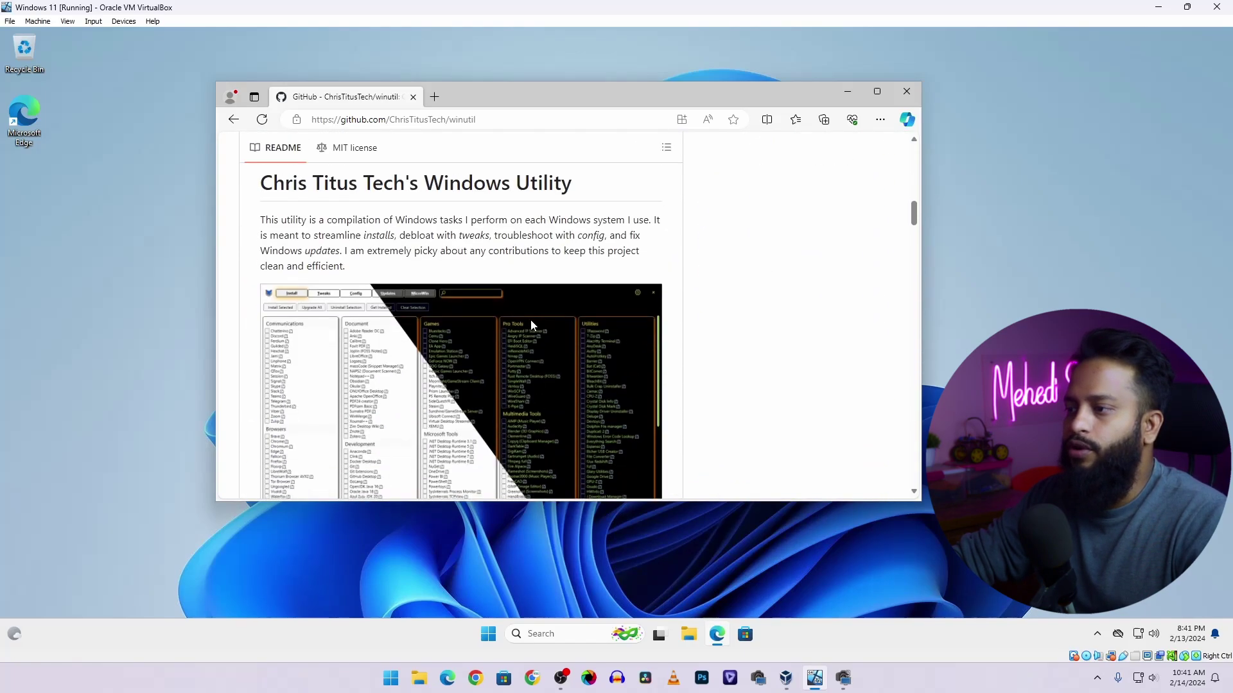
pyautogui.scroll(-10, 530, 324)
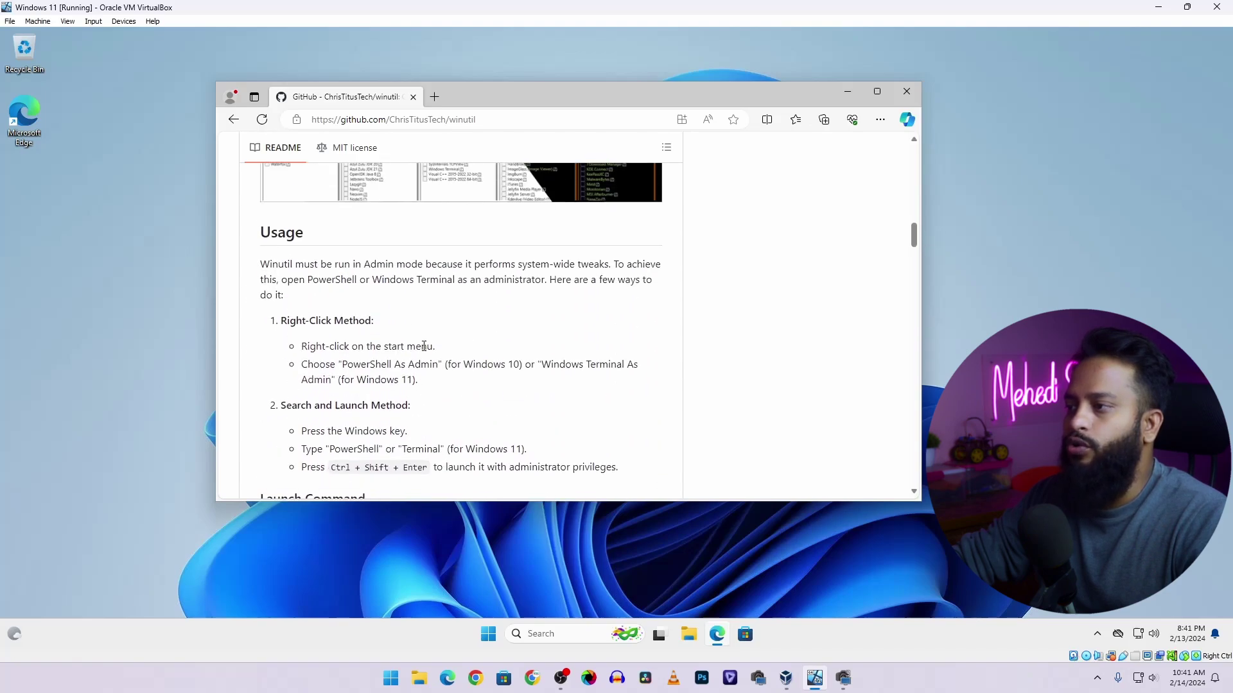
pyautogui.scroll(7, 424, 347)
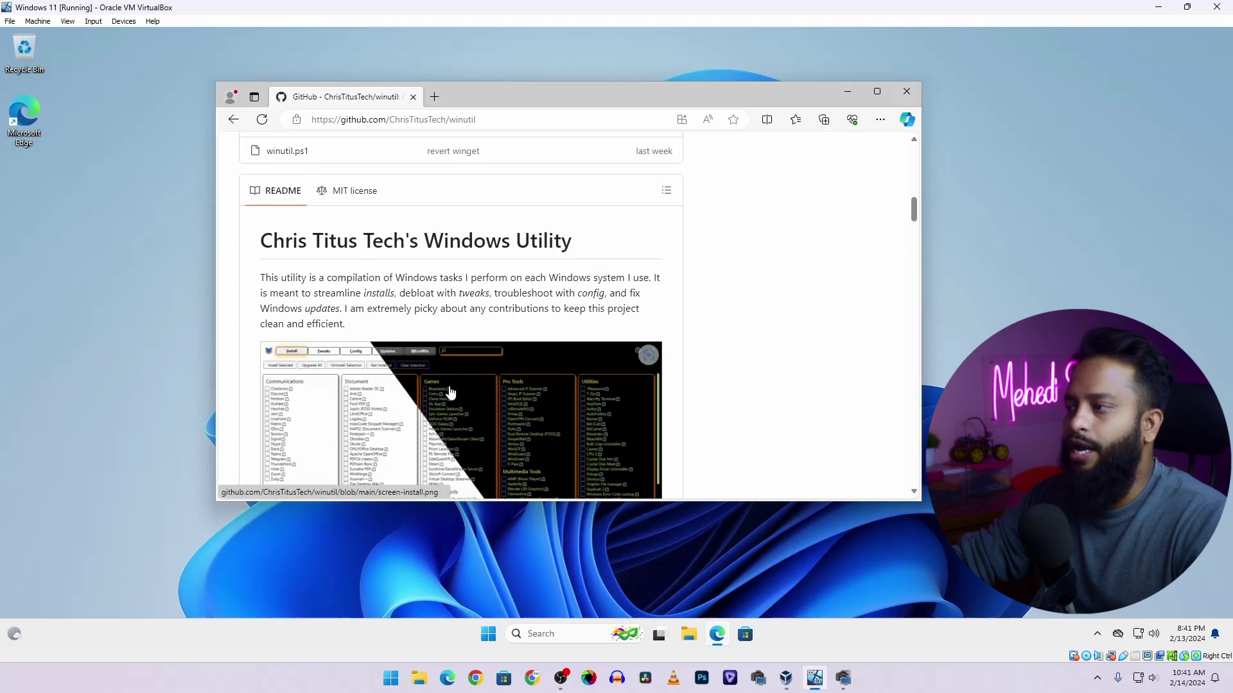
pyautogui.scroll(-10, 450, 392)
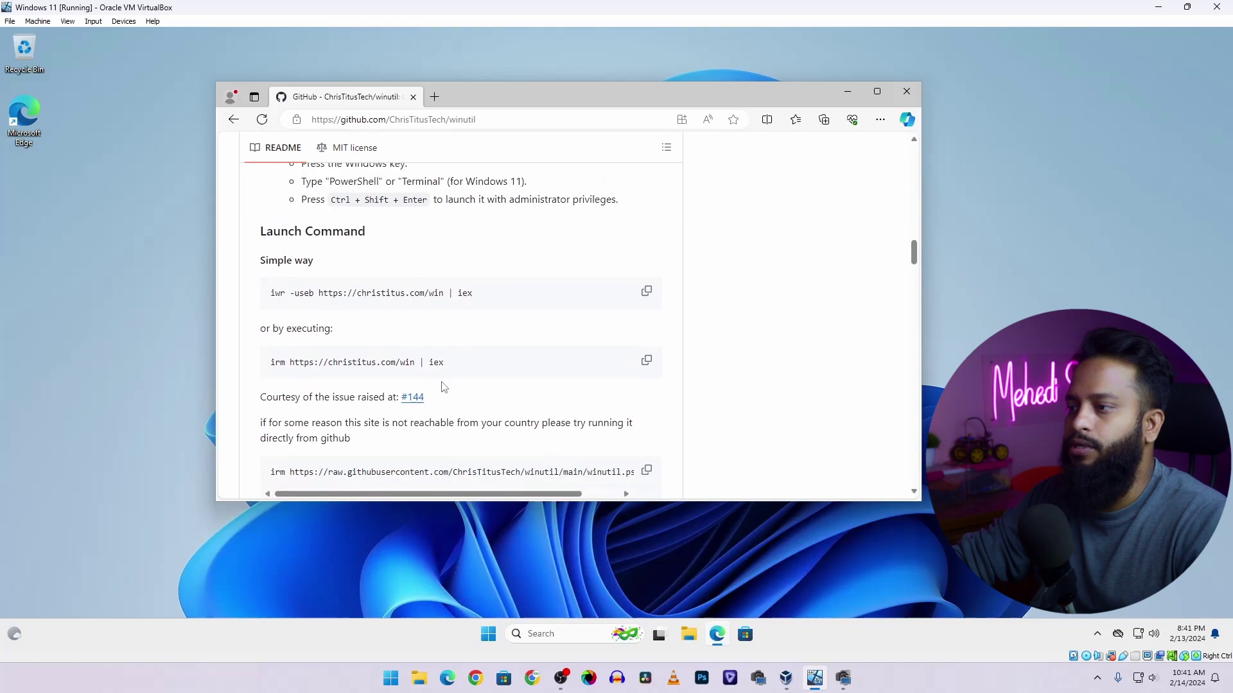
# Step: Copy the iwr launch command and paste it into an administrator PowerShell to start WinUtil
pyautogui.click(647, 288)
pyautogui.press('super+d')
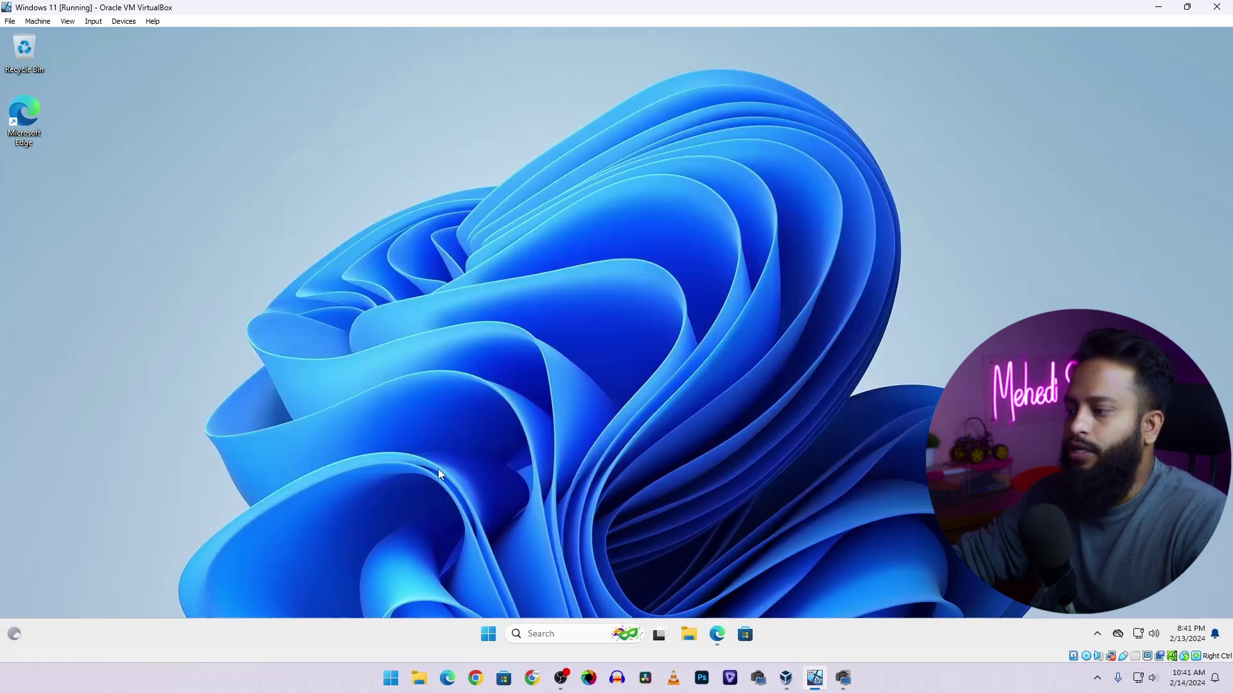
pyautogui.click(493, 630)
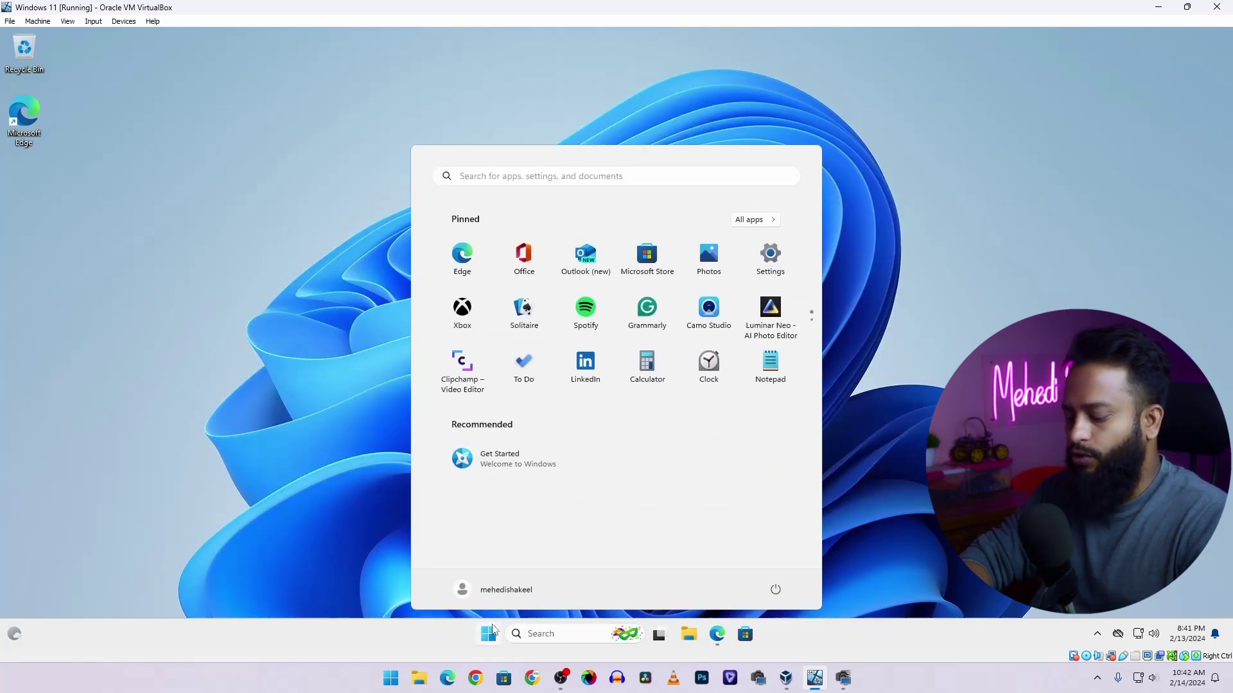
pyautogui.write('powershell')
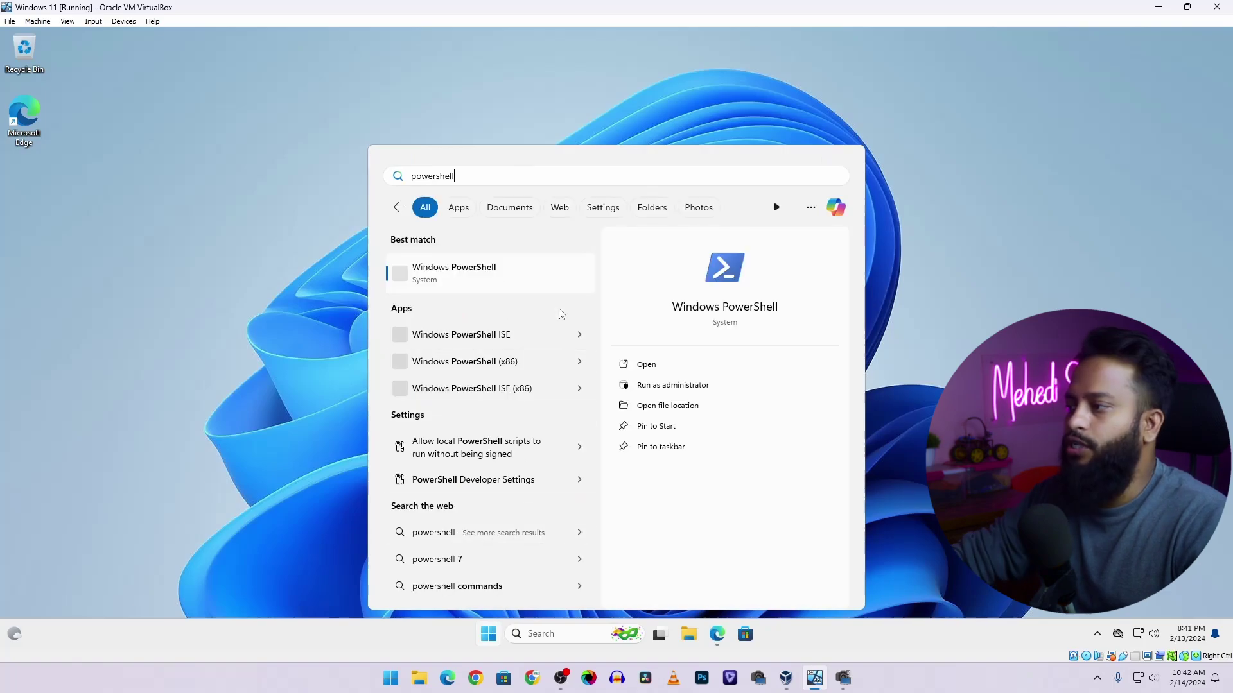
pyautogui.click(672, 385)
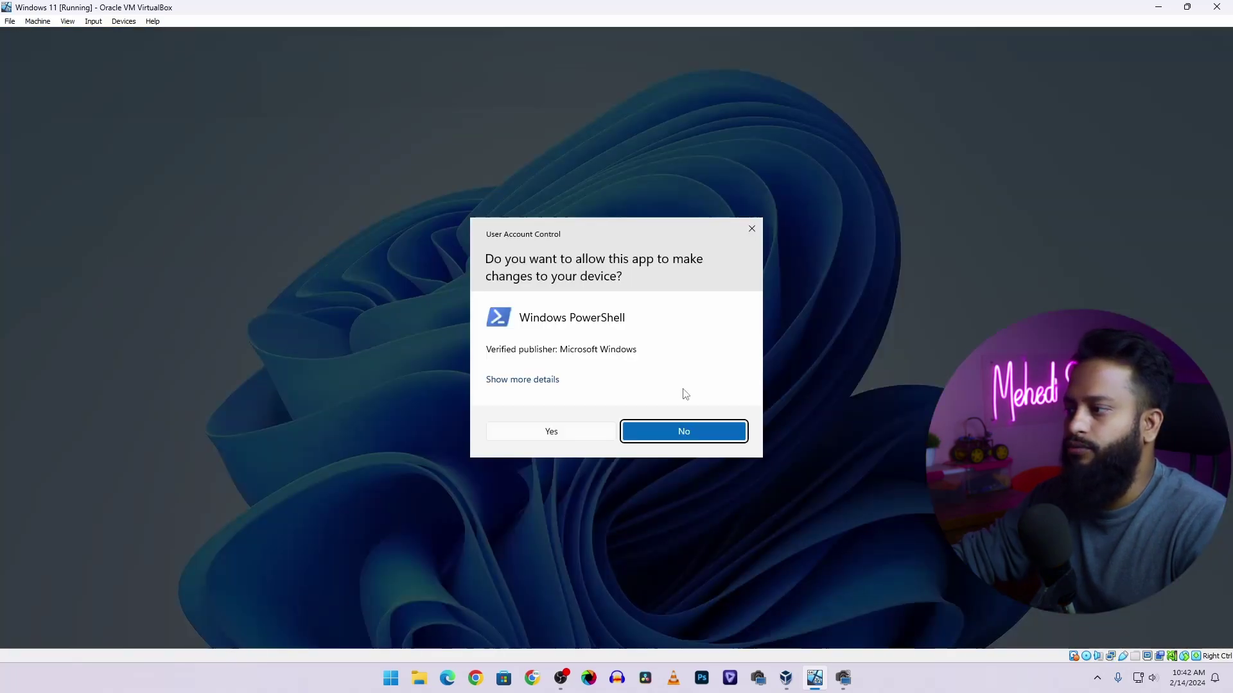
pyautogui.click(530, 437)
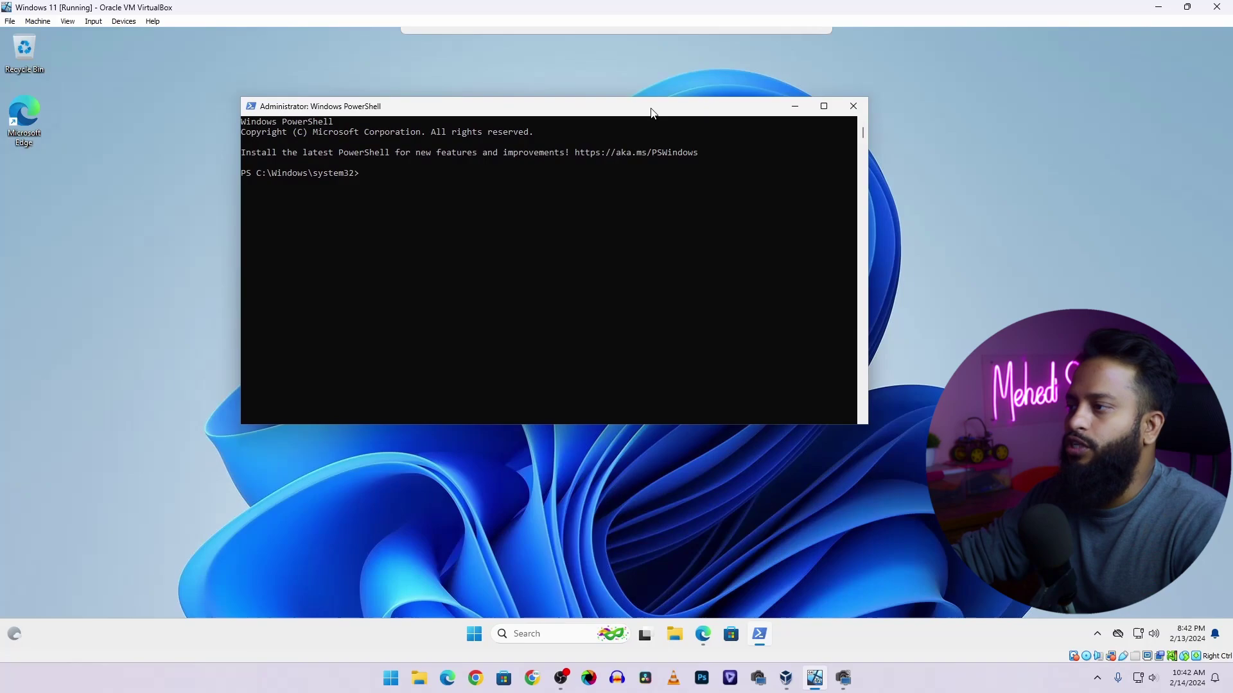
pyautogui.hotkey('ctrl', 'v')
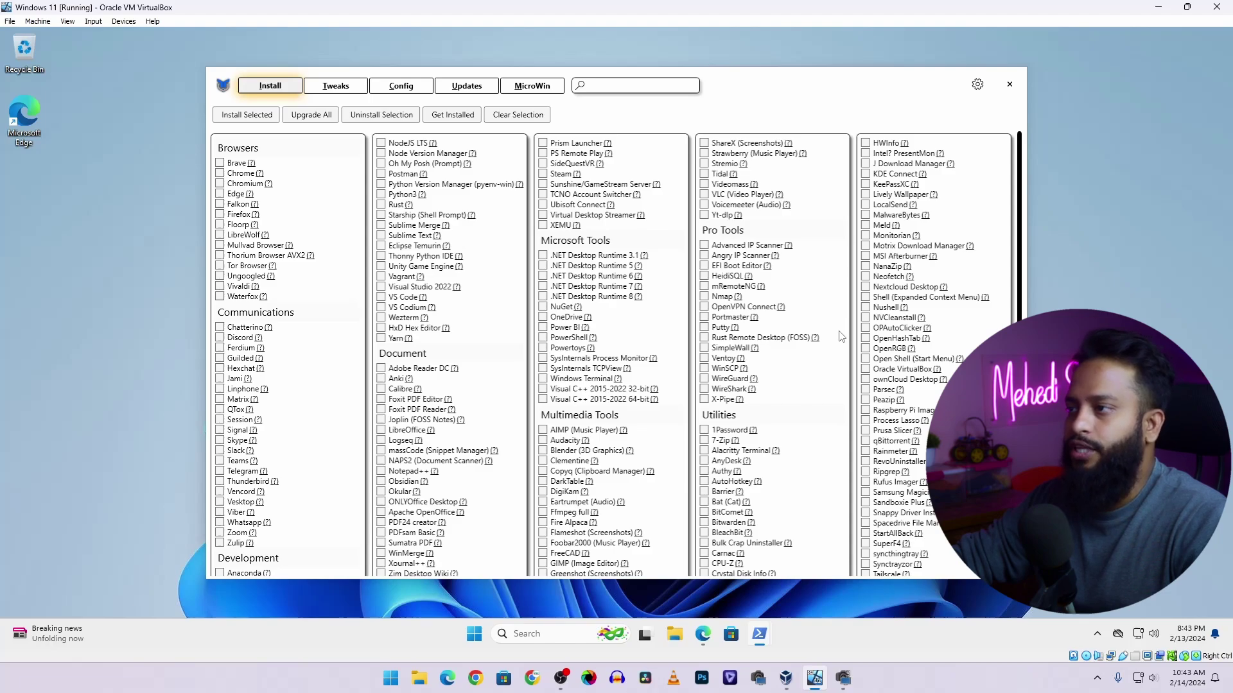
# Step: On the Tweaks tab, select the Desktop preset plus Create Restore Point and Disable UAC
pyautogui.click(336, 90)
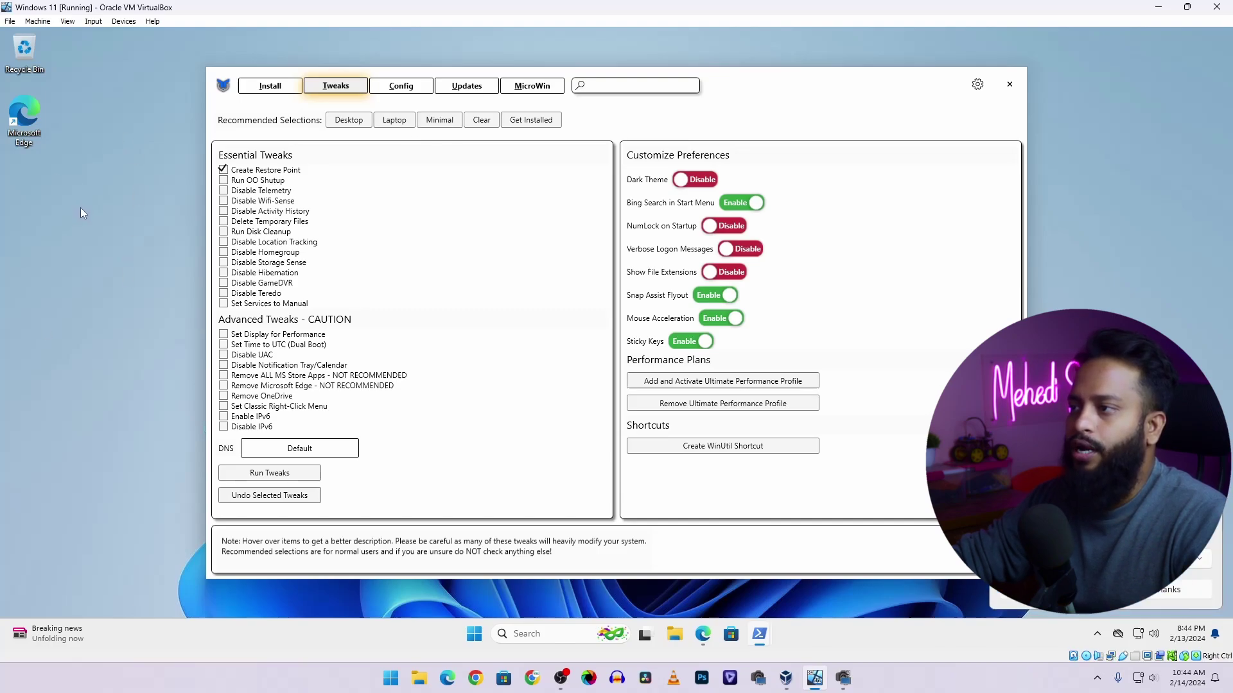
pyautogui.click(351, 122)
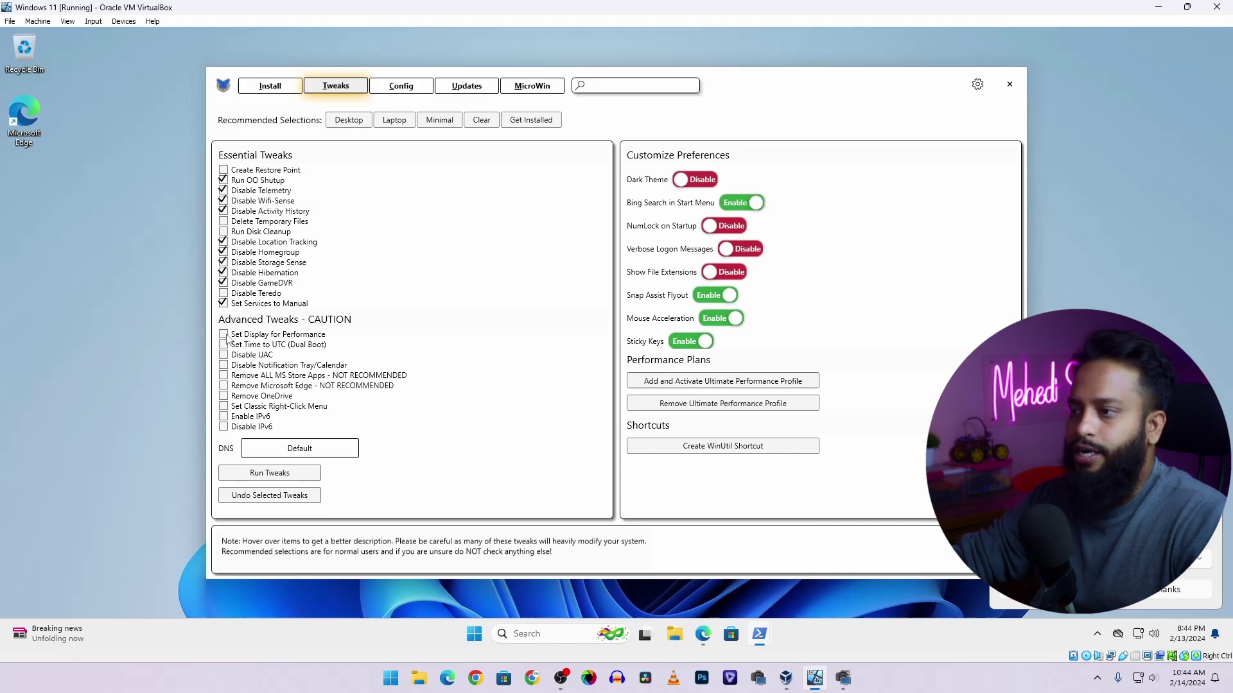
pyautogui.click(224, 170)
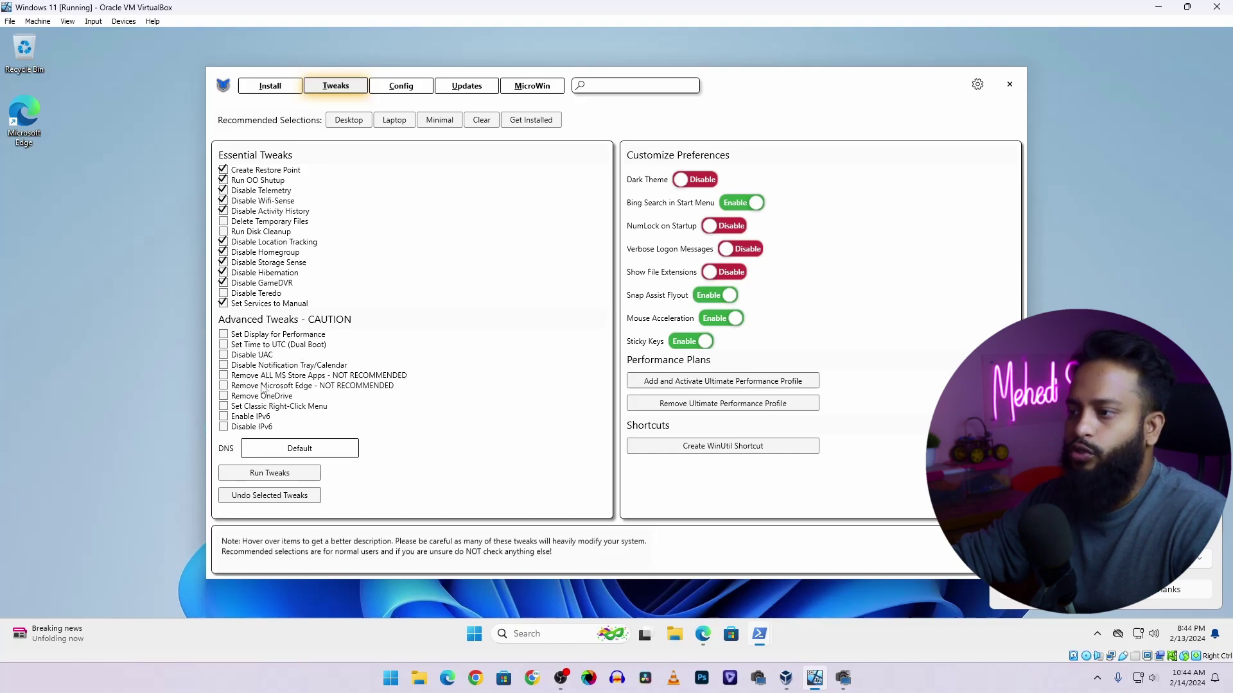
pyautogui.moveTo(230, 360)
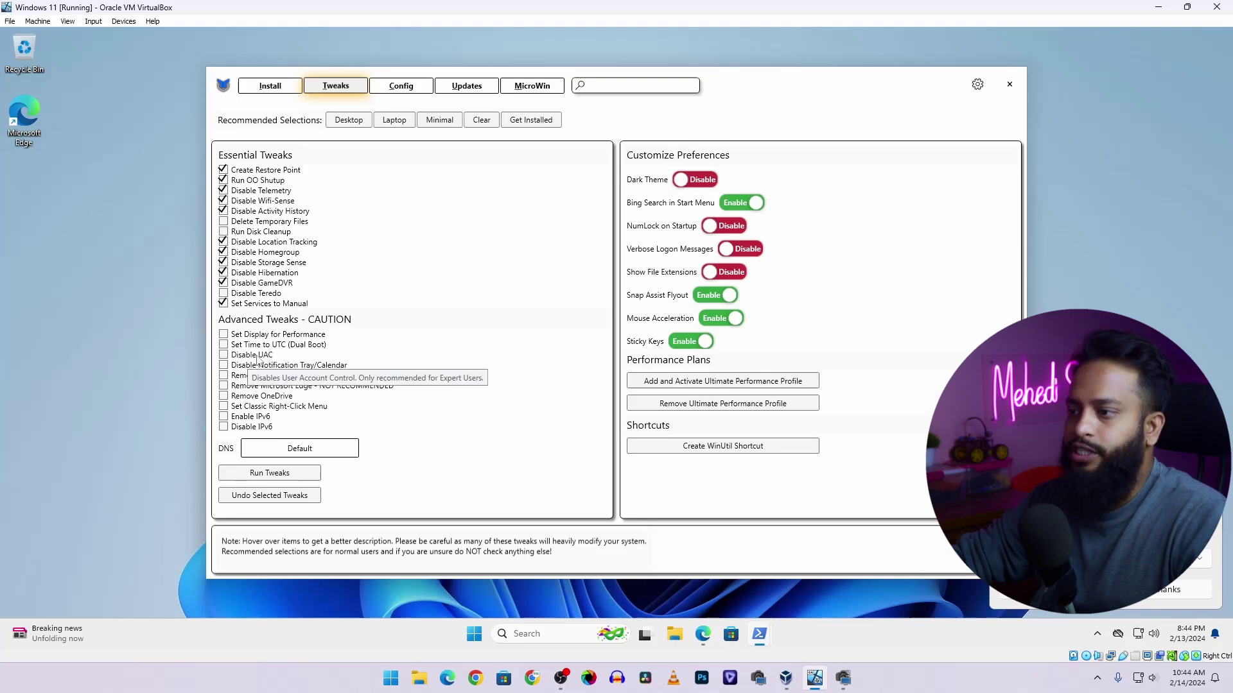
pyautogui.click(224, 355)
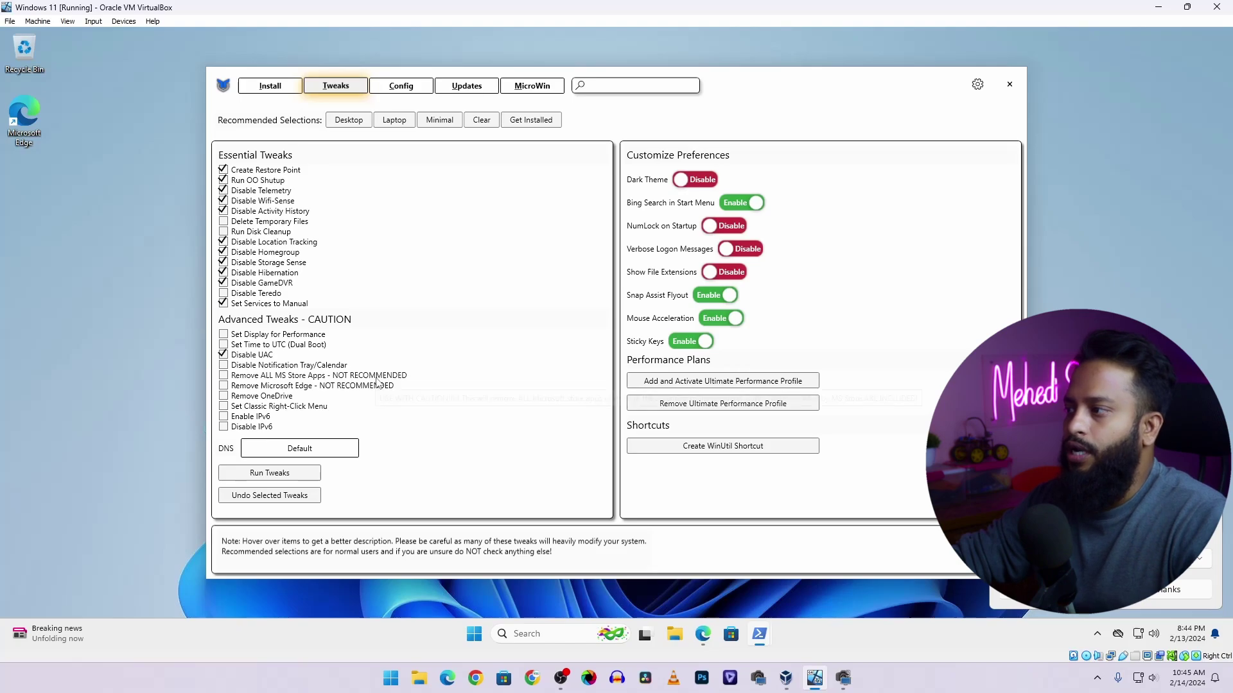
pyautogui.click(475, 634)
pyautogui.click(475, 634)
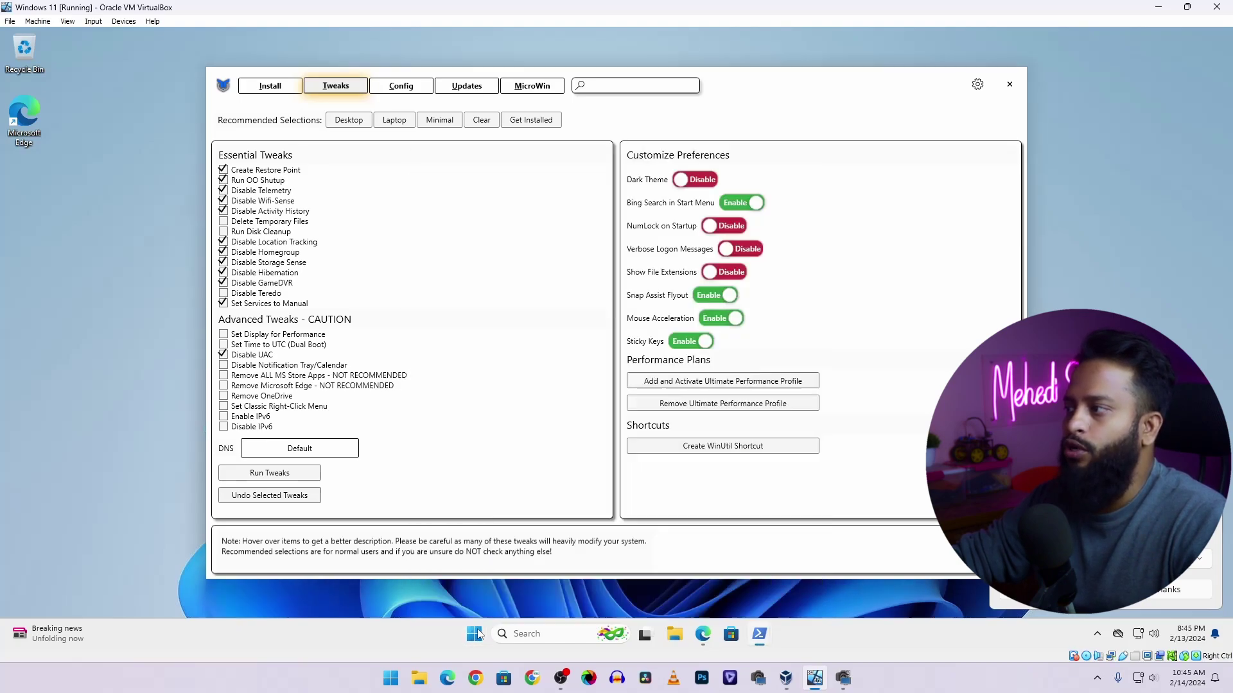
# Step: Disable Bing Search in Start Menu, add Set Classic Right-Click Menu, and run the tweaks
pyautogui.click(753, 204)
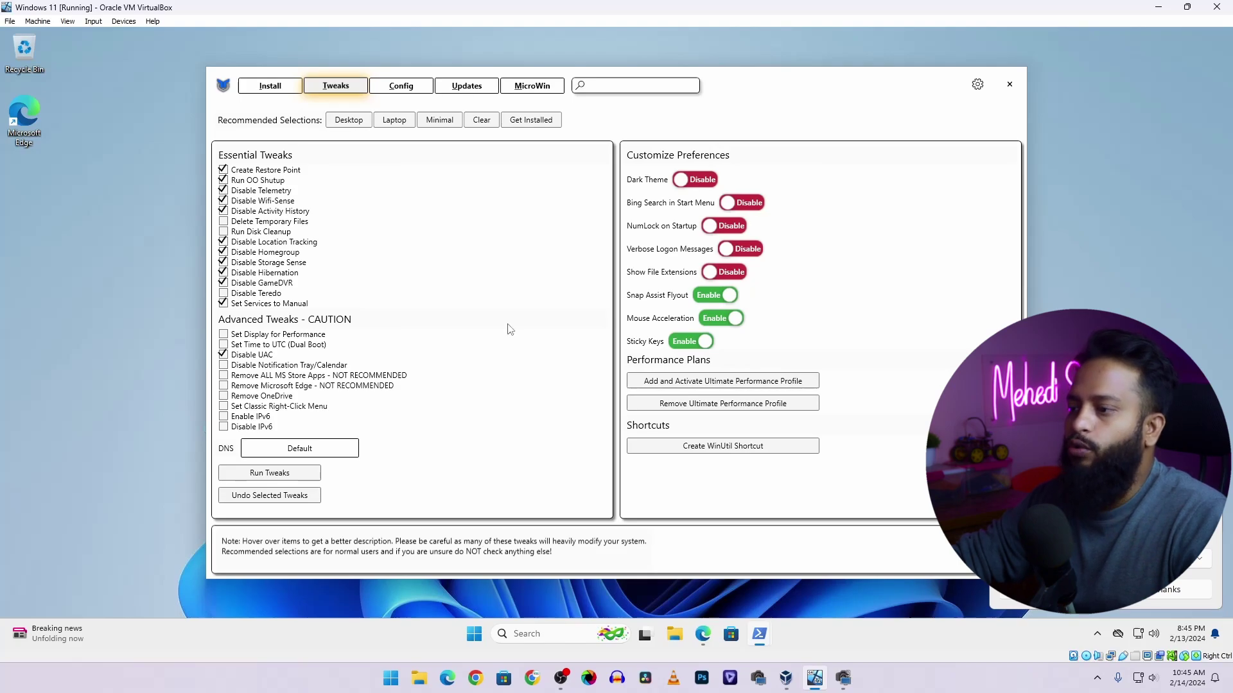
pyautogui.rightClick(69, 262)
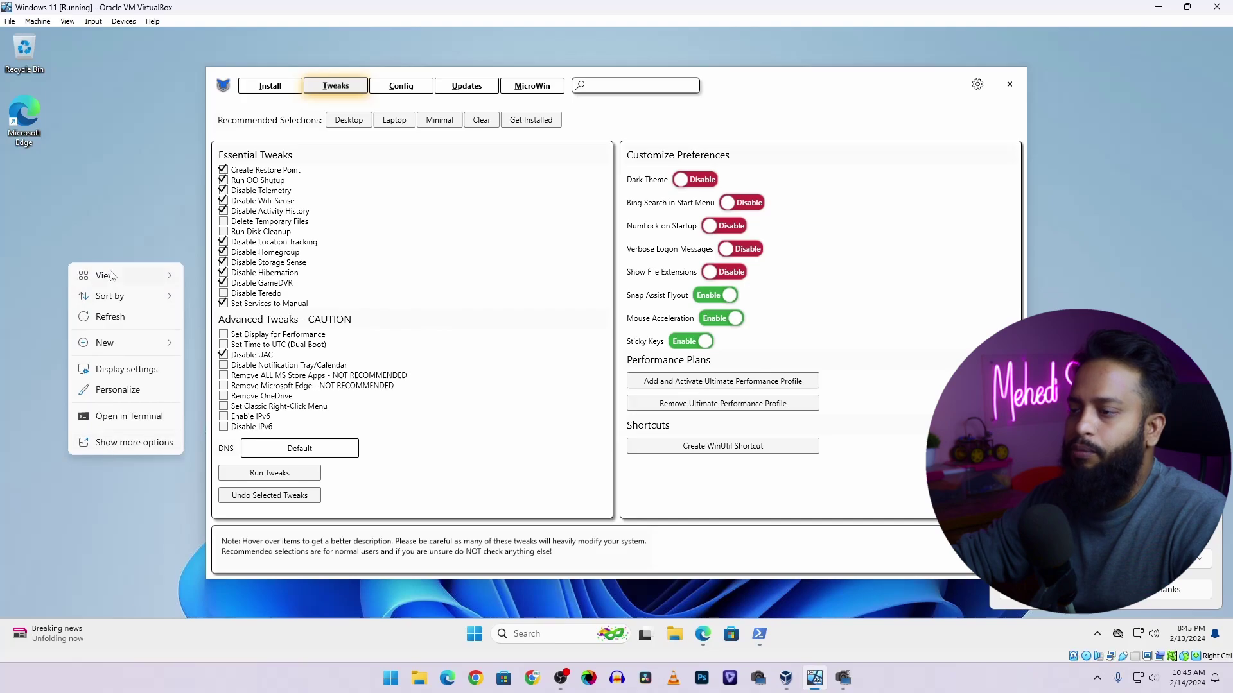
pyautogui.click(126, 217)
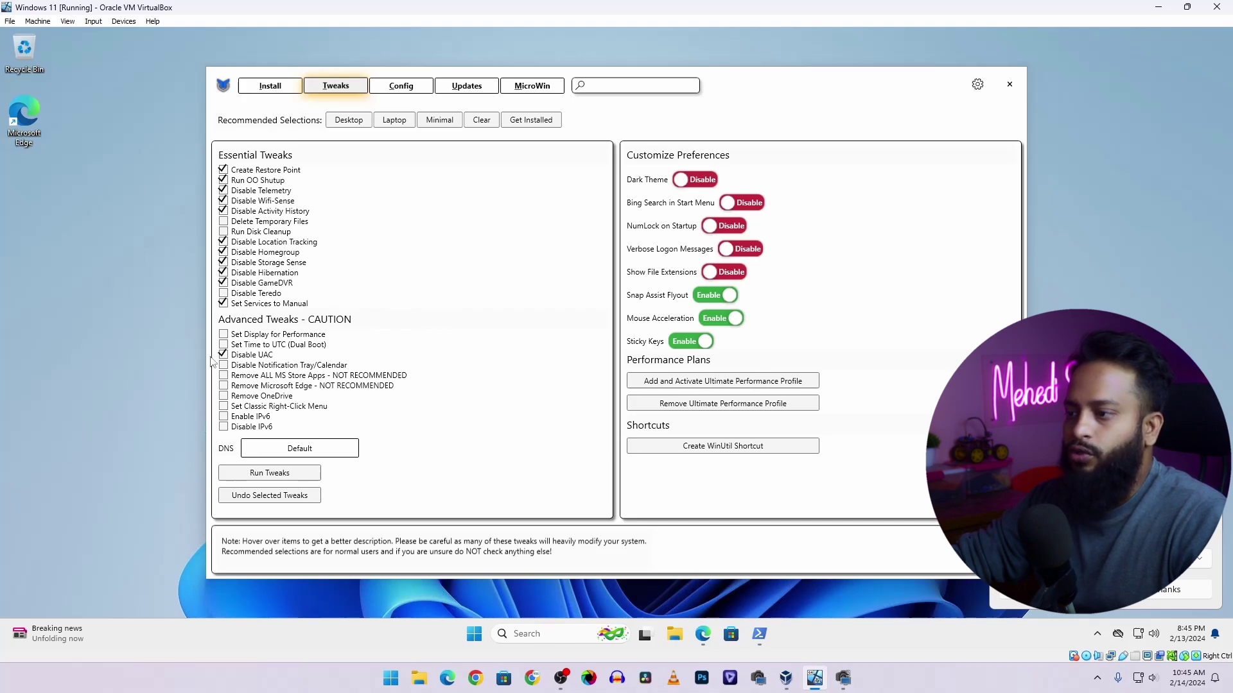
pyautogui.click(225, 409)
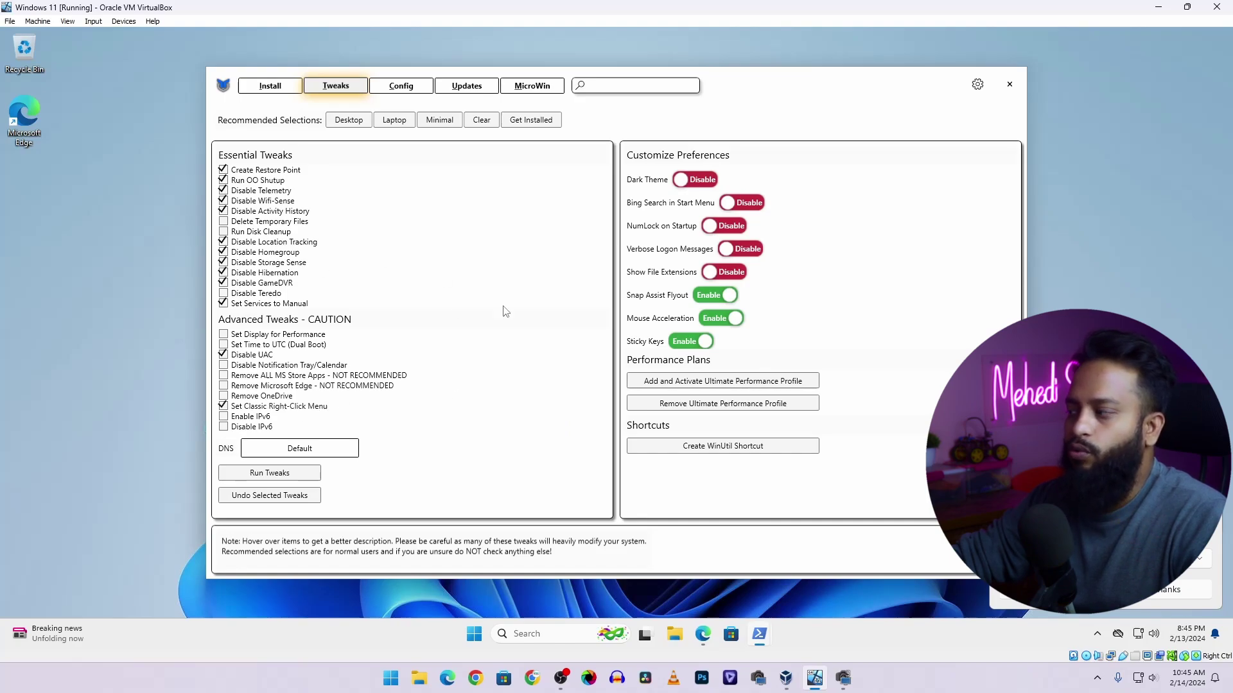
pyautogui.click(290, 477)
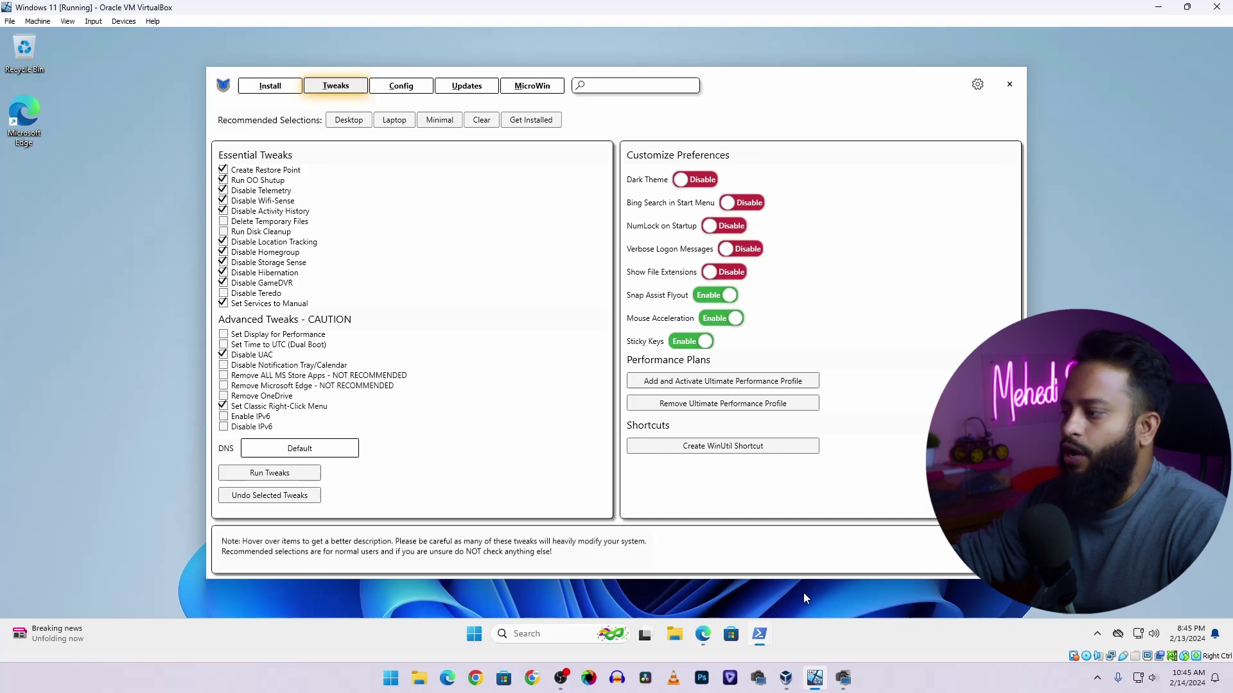
# Step: Bring the PowerShell console with the tweak log into view
pyautogui.moveTo(761, 642)
pyautogui.click(722, 580)
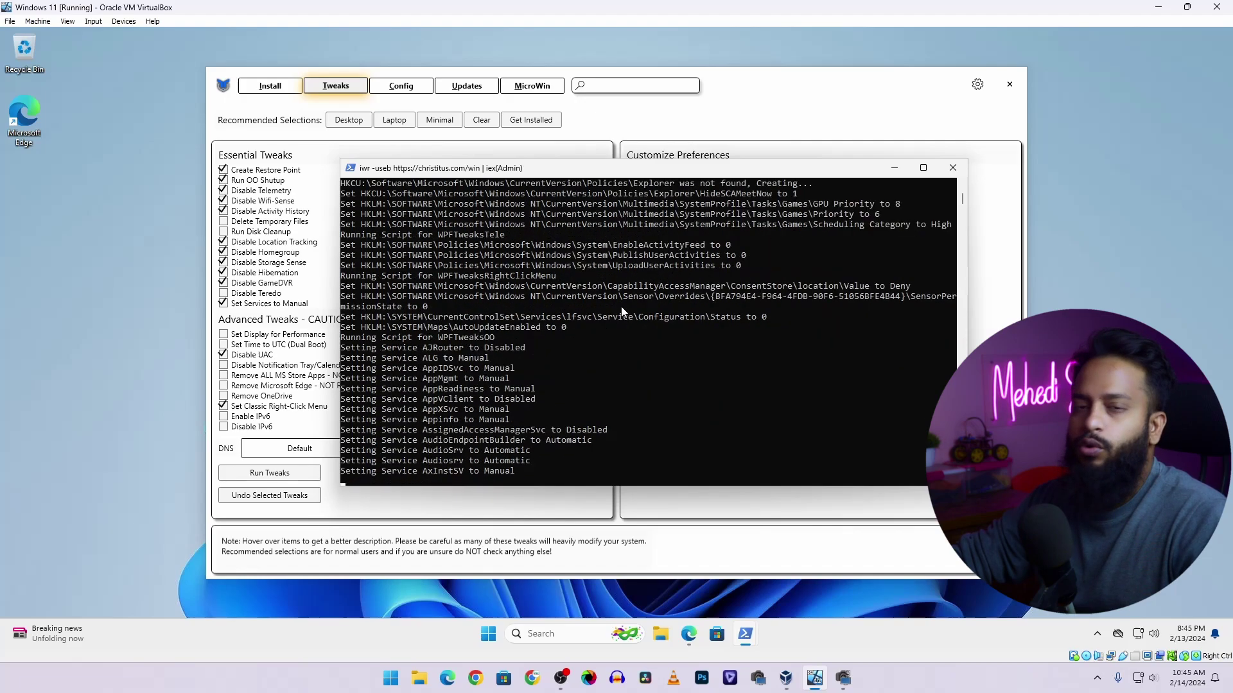
# Step: Close the console, restart the VM, and confirm the classic desktop right-click menu
pyautogui.click(957, 172)
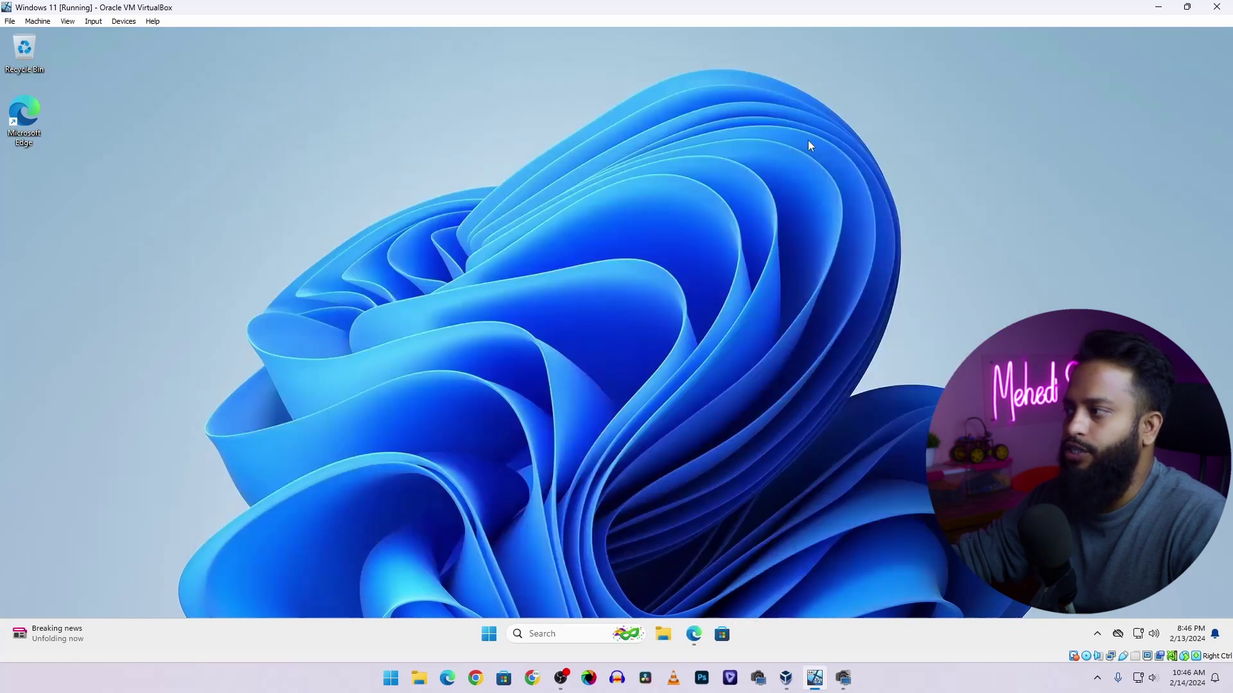
pyautogui.click(503, 635)
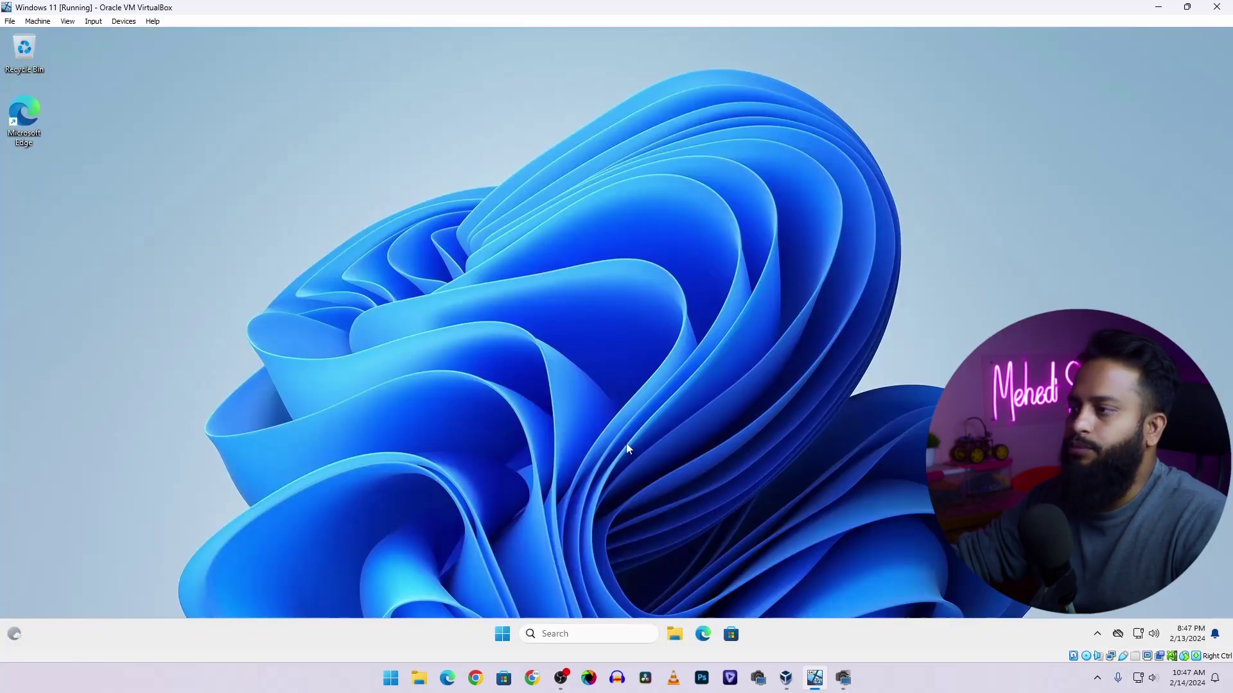
pyautogui.rightClick(941, 203)
pyautogui.moveTo(966, 291)
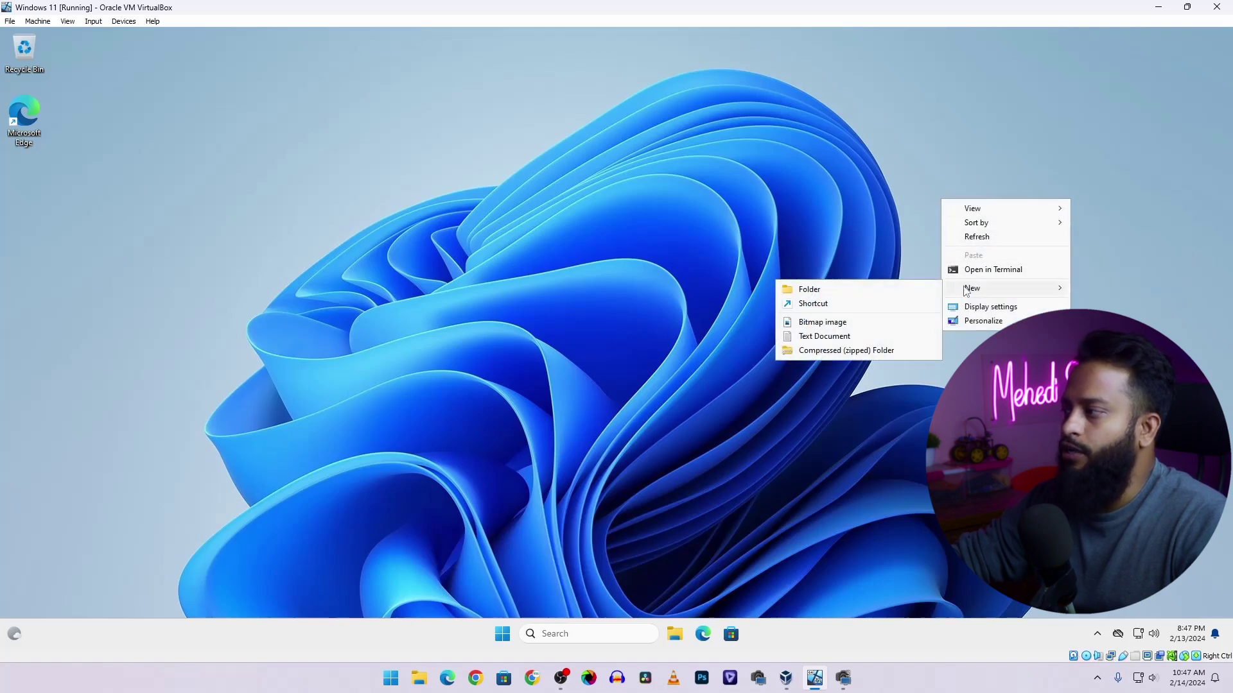
pyautogui.click(488, 221)
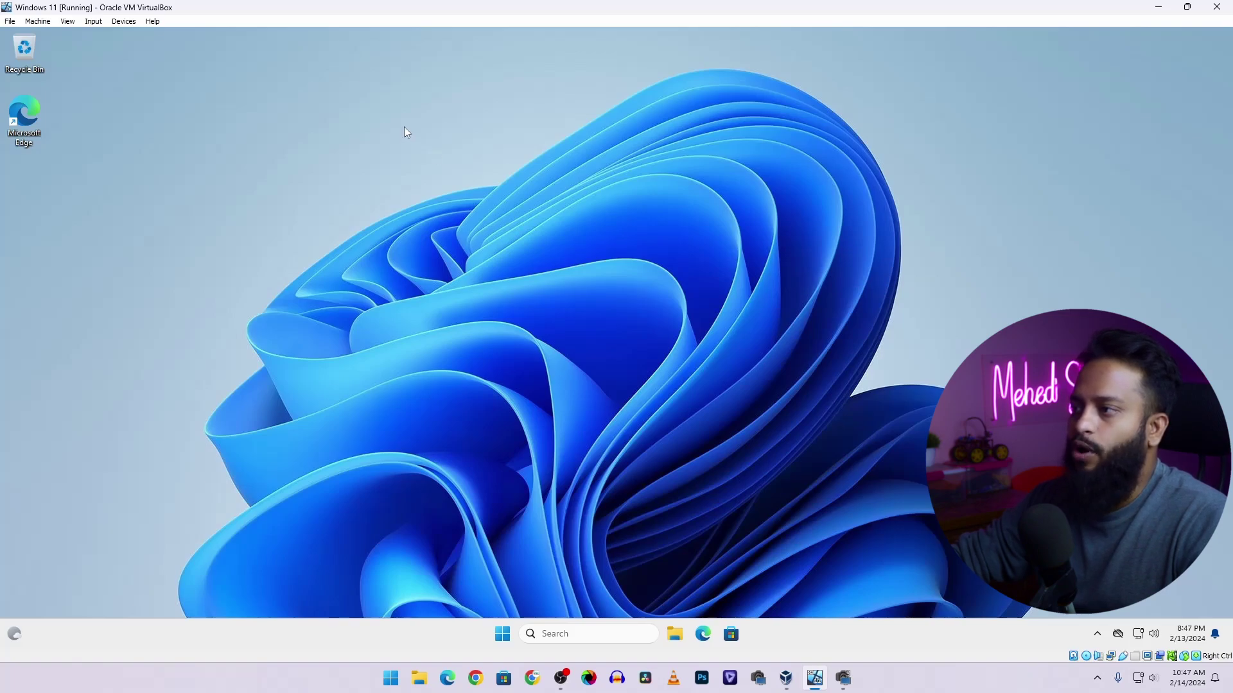
# Step: Open Task Manager on the CPU performance view after the restart and move it up-right
pyautogui.rightClick(845, 629)
pyautogui.click(899, 583)
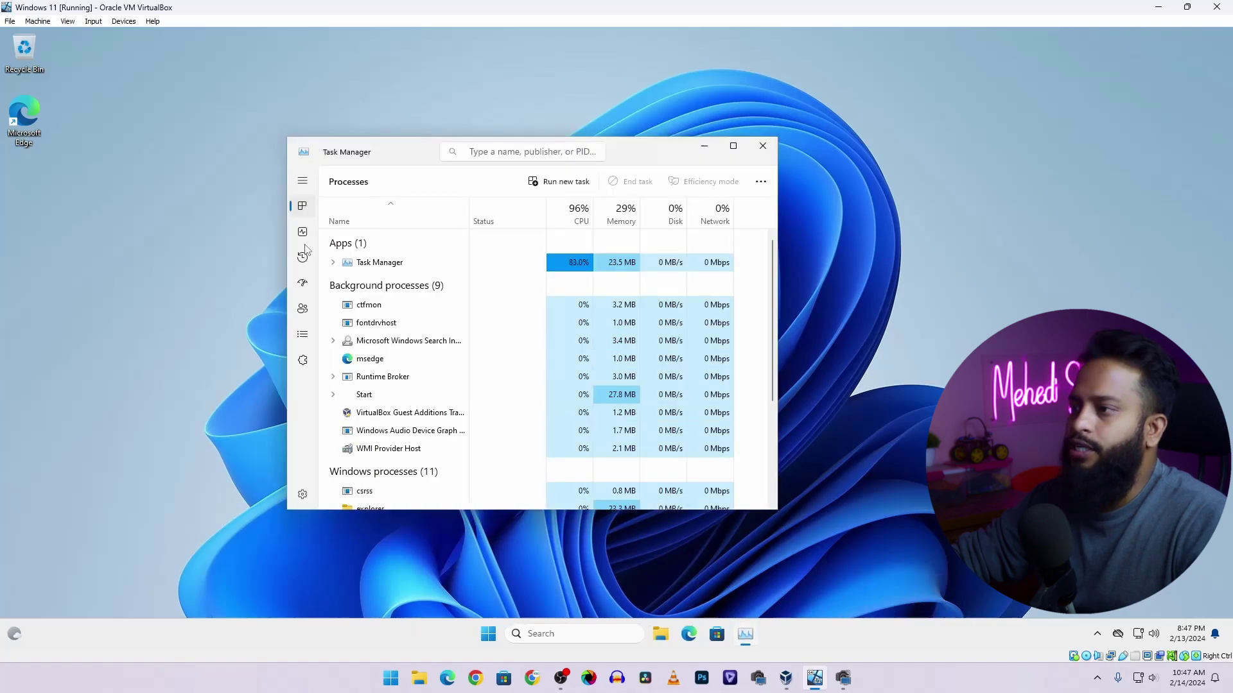
pyautogui.click(302, 231)
pyautogui.moveTo(411, 161); pyautogui.dragTo(503, 143)
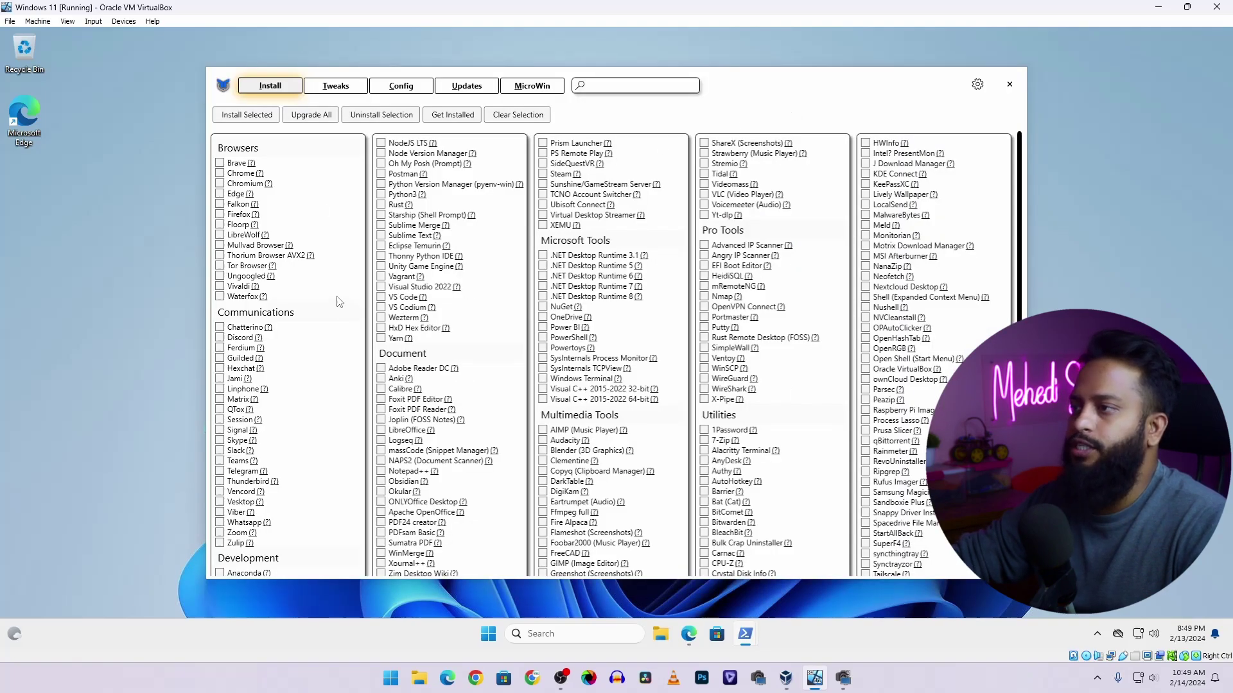
# Step: Read the advanced tweak descriptions on the Tweaks tab, then go to the Updates tab
pyautogui.click(336, 86)
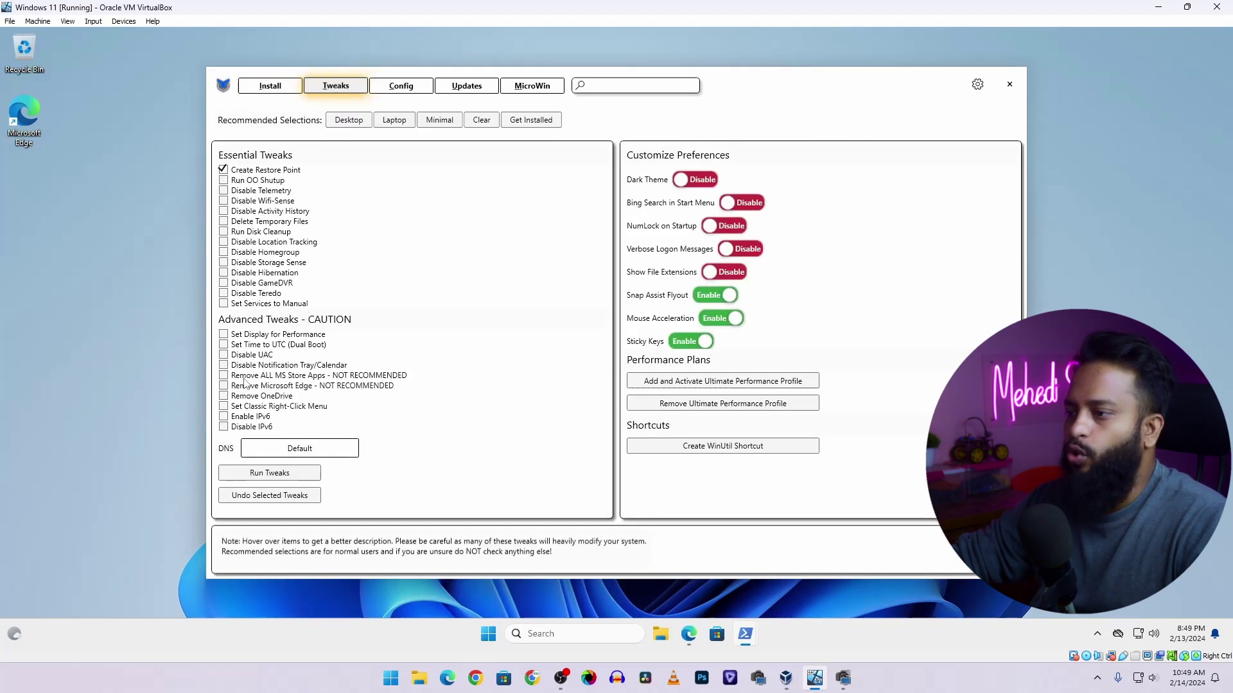
pyautogui.moveTo(308, 380)
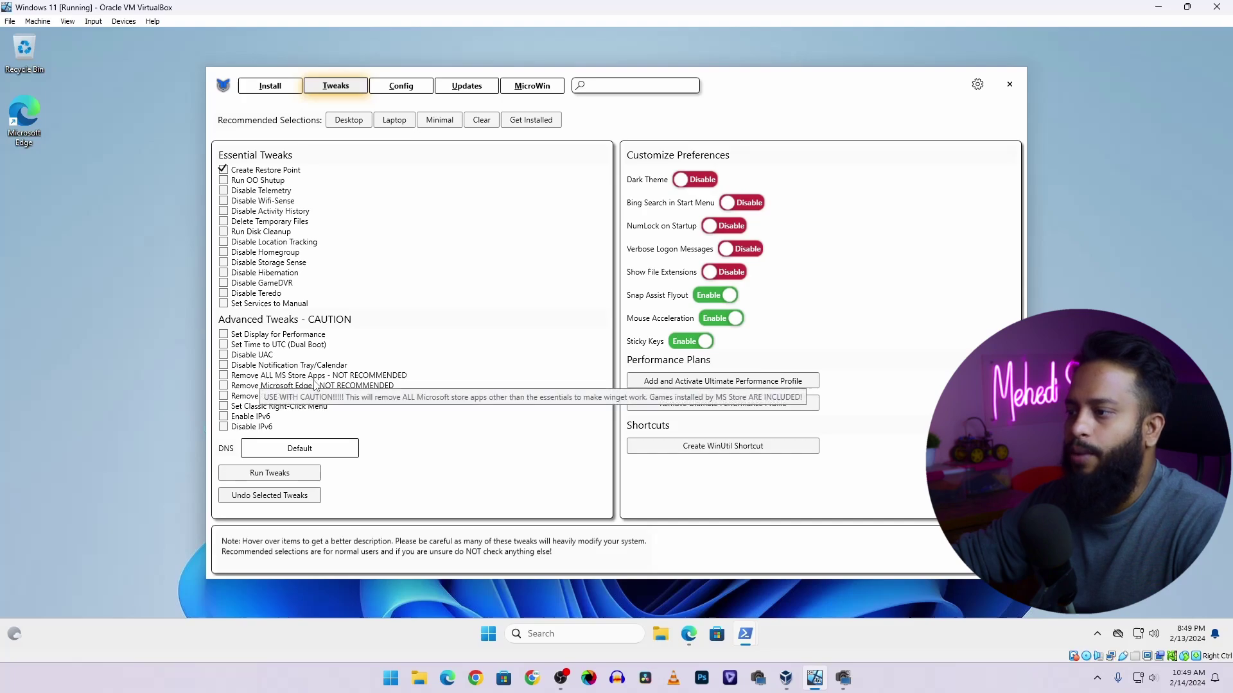
pyautogui.moveTo(348, 386)
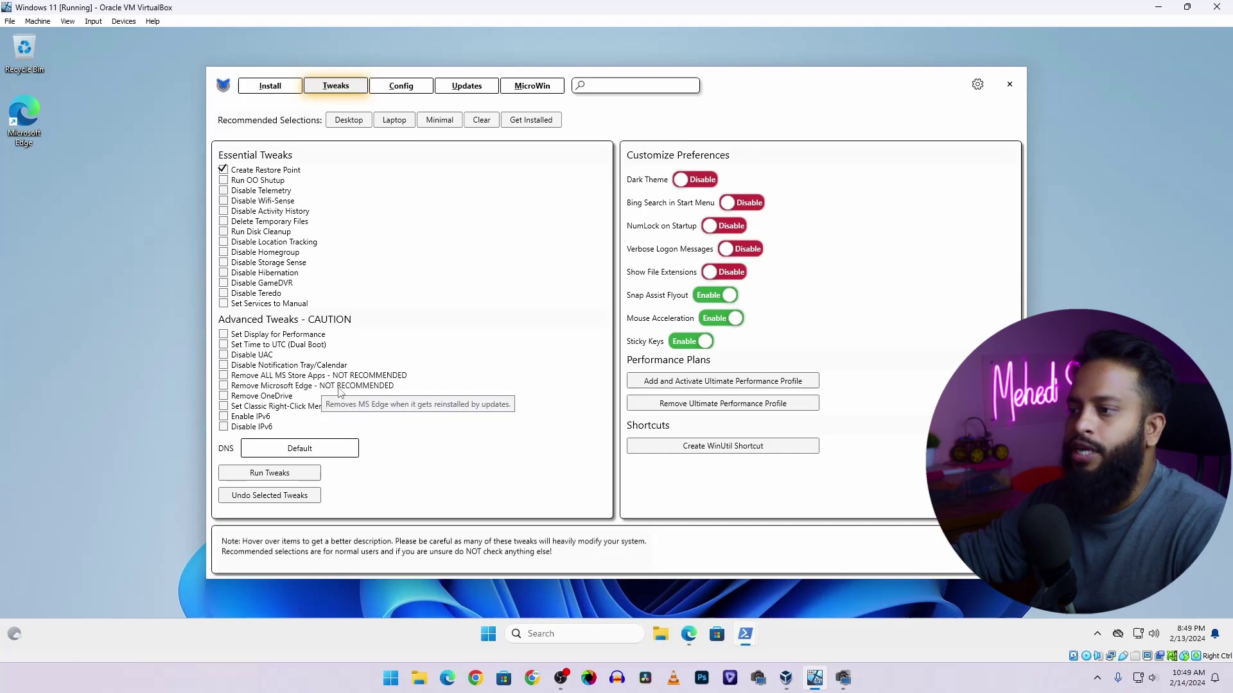
pyautogui.moveTo(229, 382)
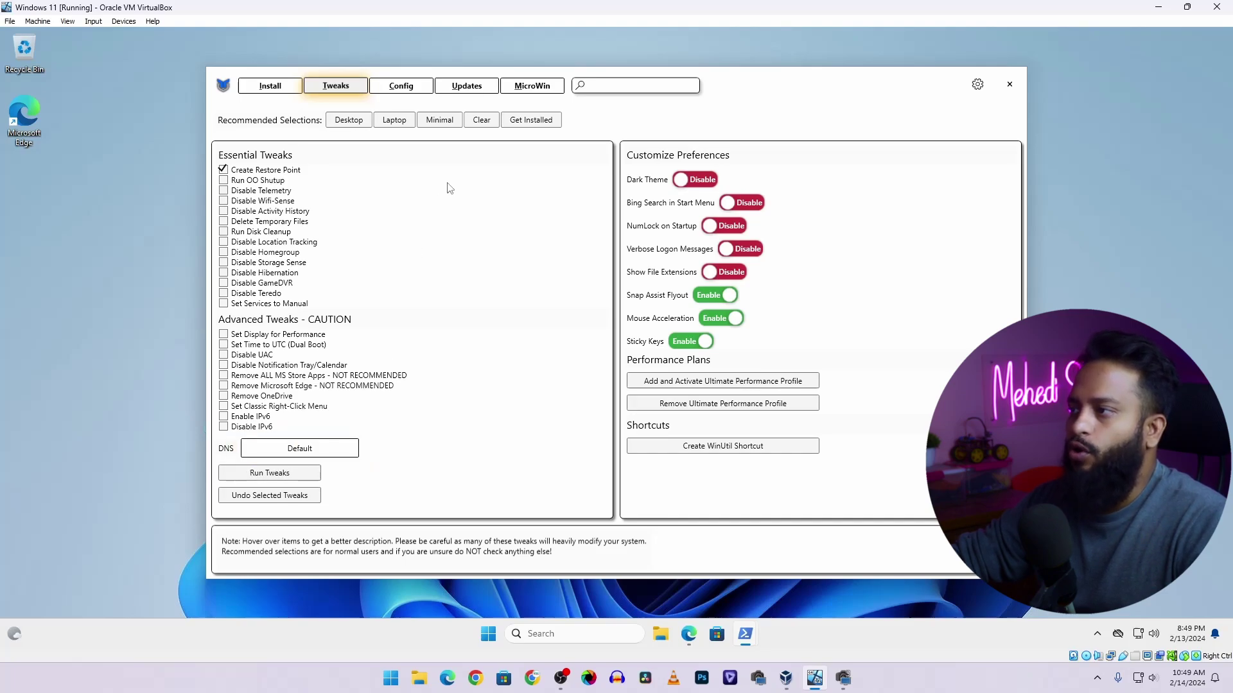
pyautogui.click(468, 86)
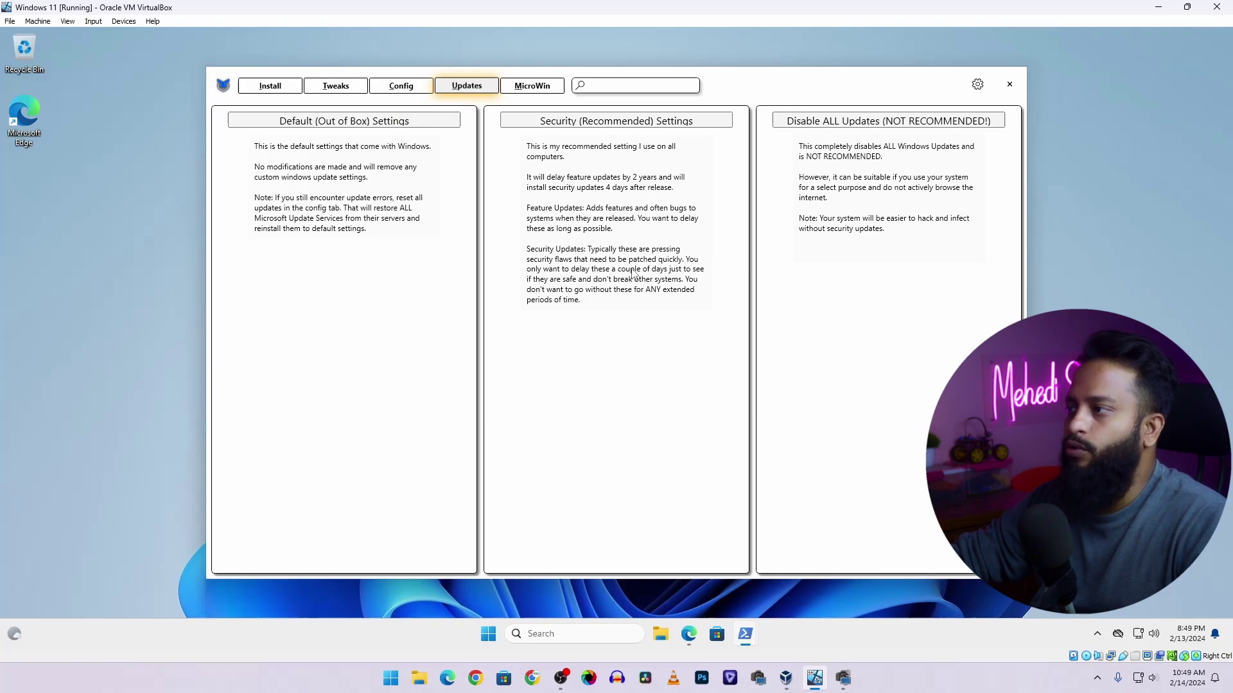
# Step: Apply the Security (Recommended) update settings, confirm with OK, and go to the Config tab
pyautogui.click(644, 123)
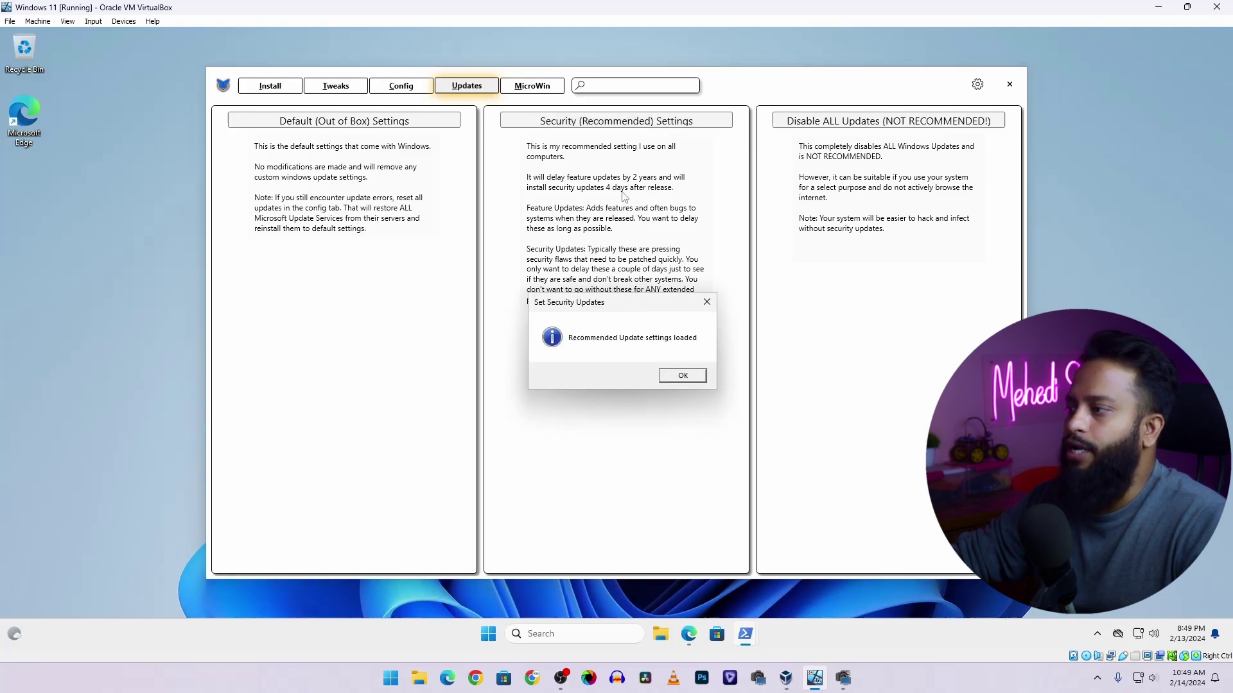
pyautogui.click(683, 375)
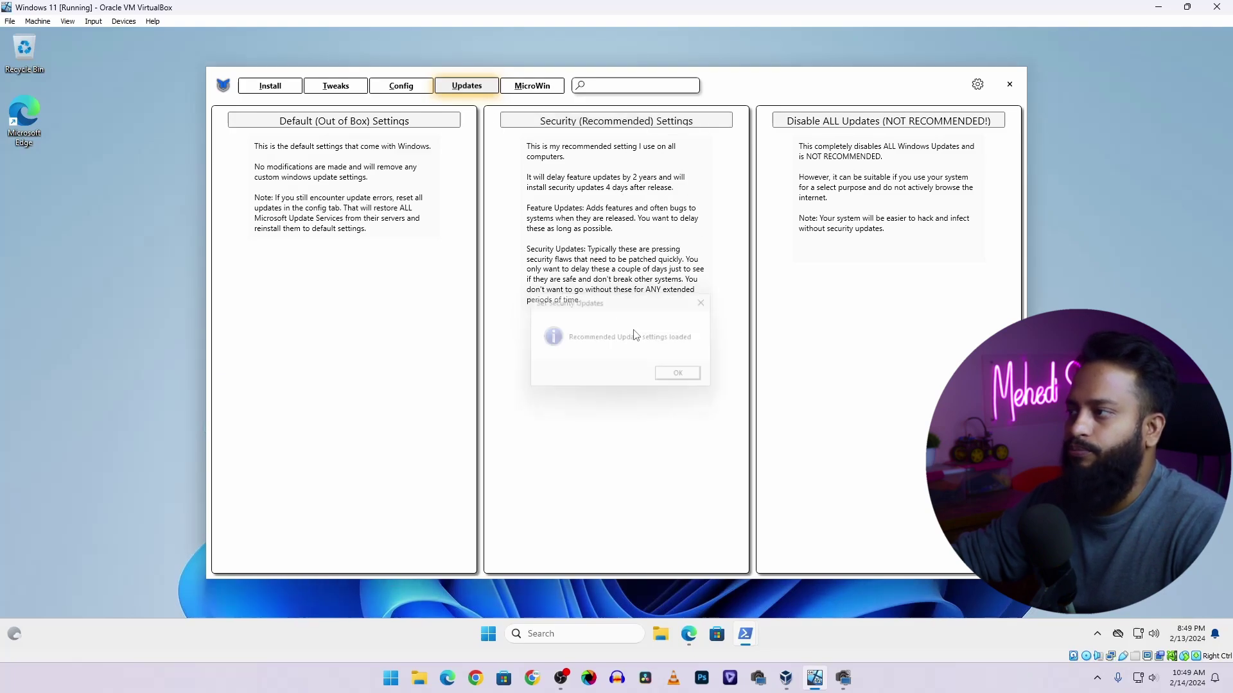
pyautogui.click(409, 91)
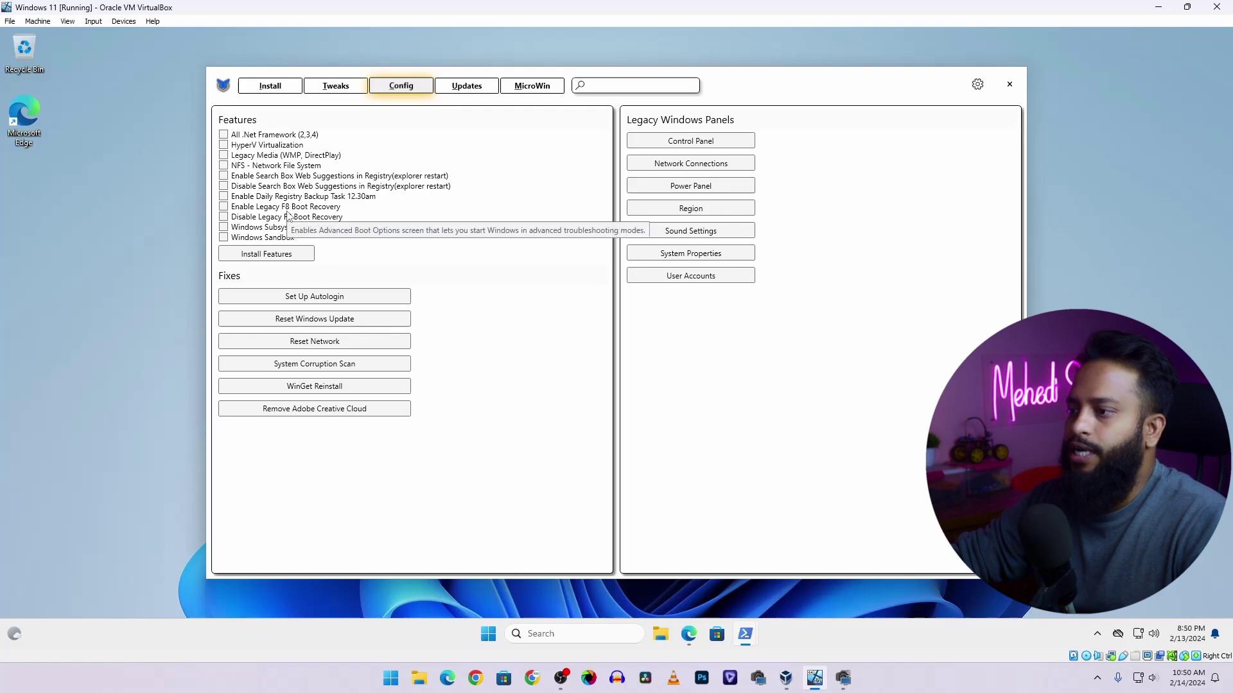
# Step: Review and close the Turn Windows features on or off dialog, then run Set Up Autologin
pyautogui.click(488, 634)
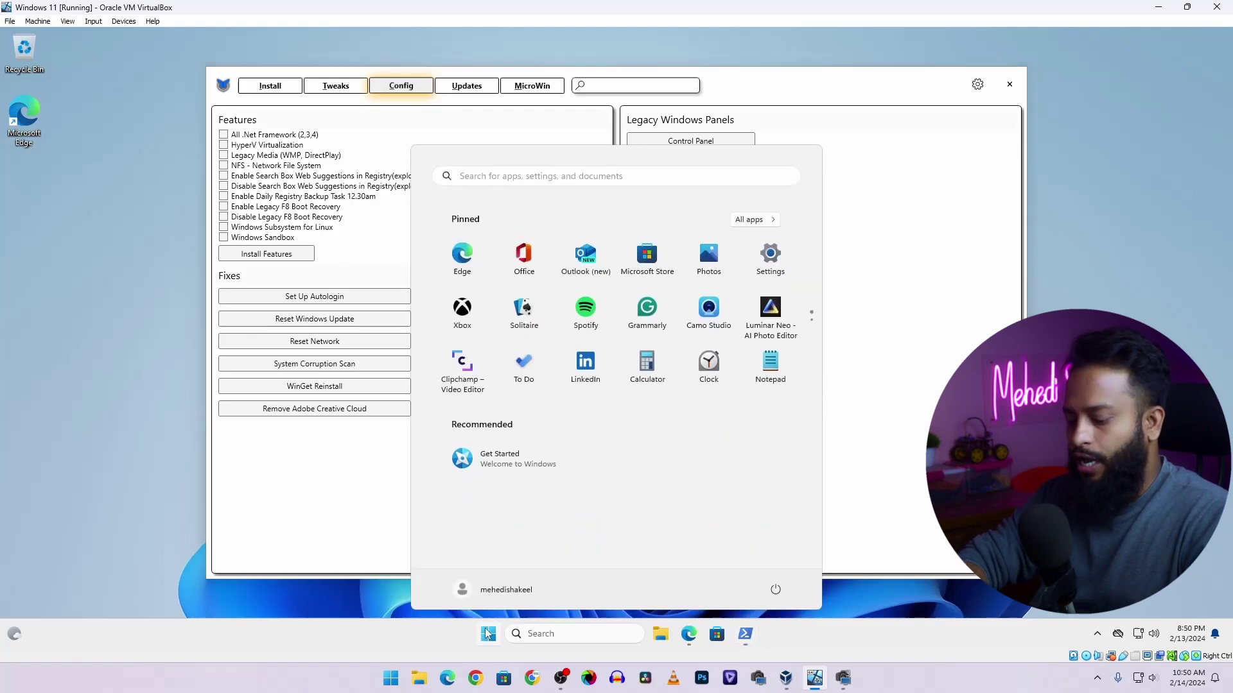
pyautogui.write('turn win')
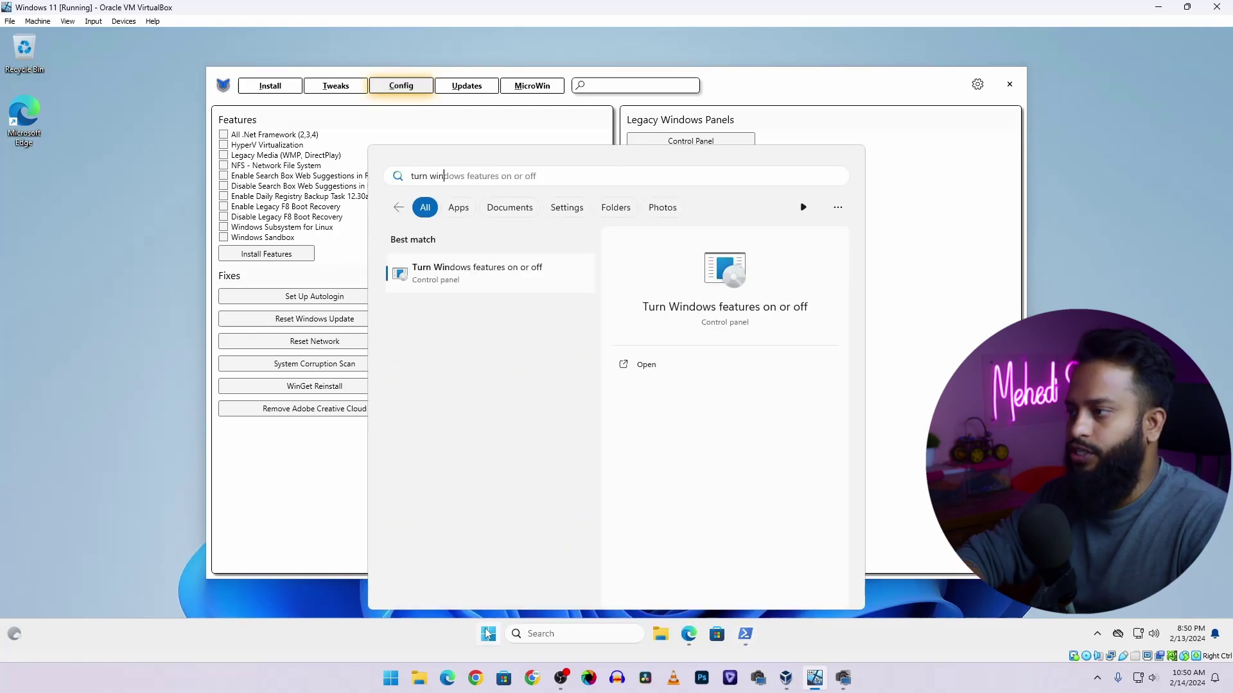
pyautogui.click(513, 268)
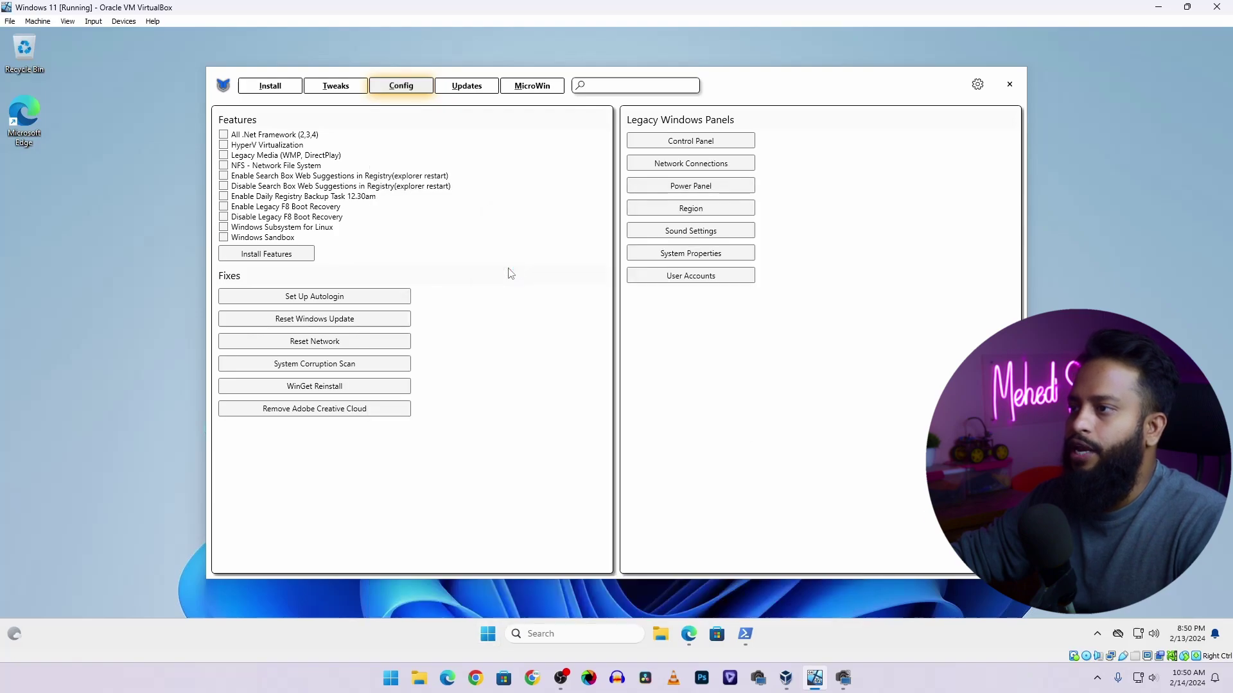
pyautogui.moveTo(606, 219); pyautogui.dragTo(680, 218)
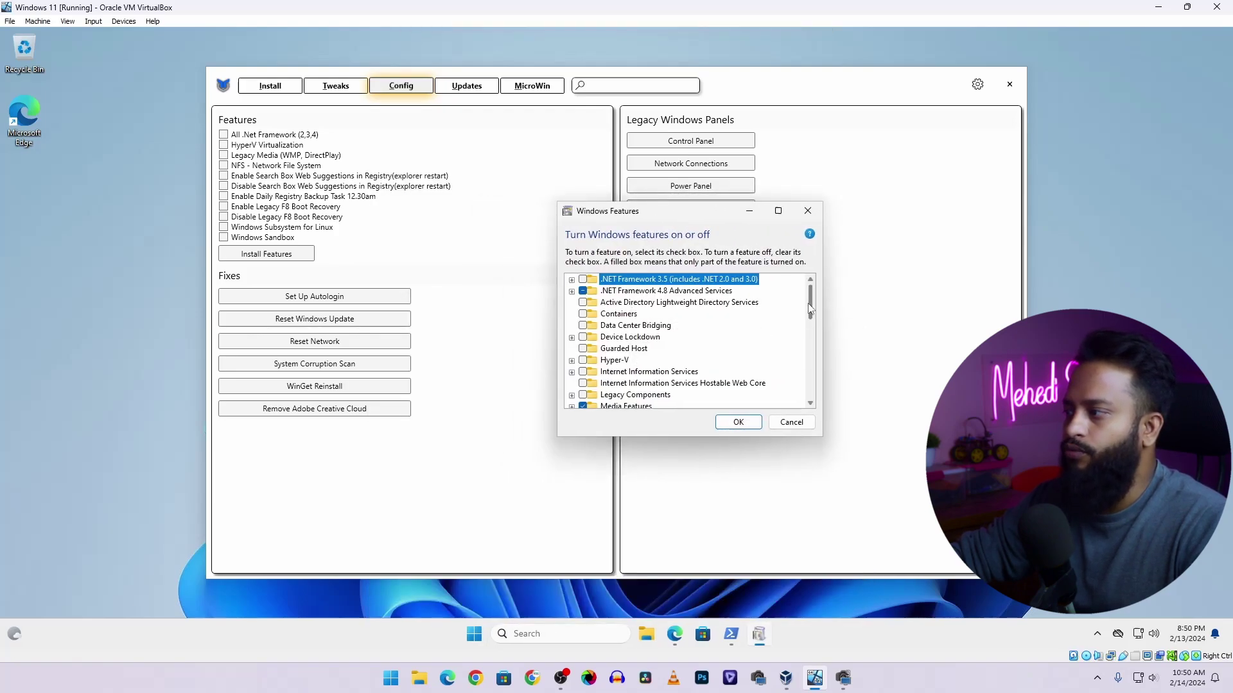
pyautogui.scroll(-8, 809, 310)
pyautogui.click(807, 211)
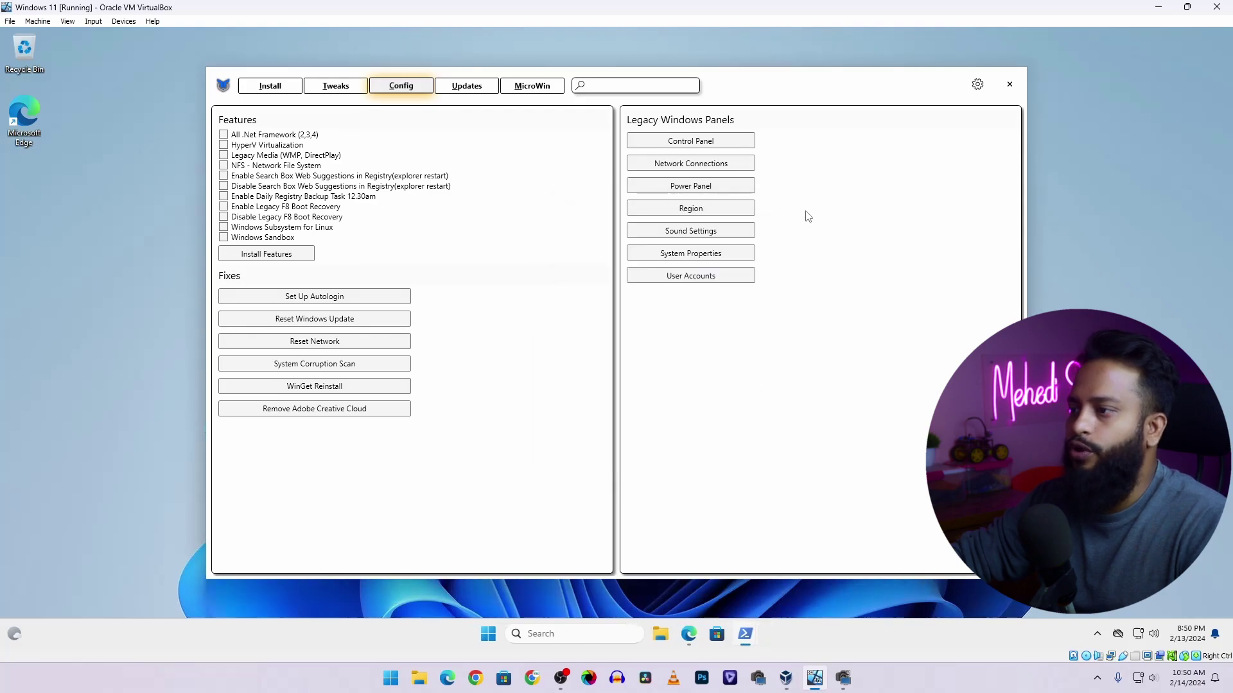
pyautogui.click(313, 301)
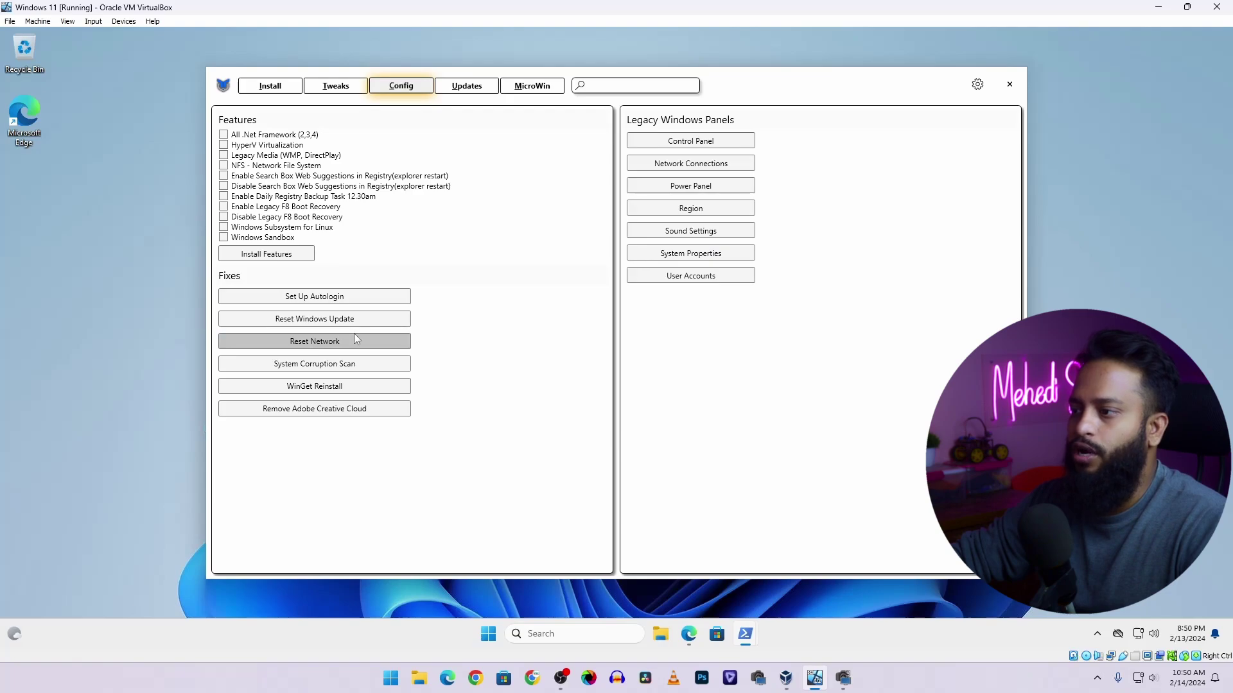
pyautogui.click(534, 87)
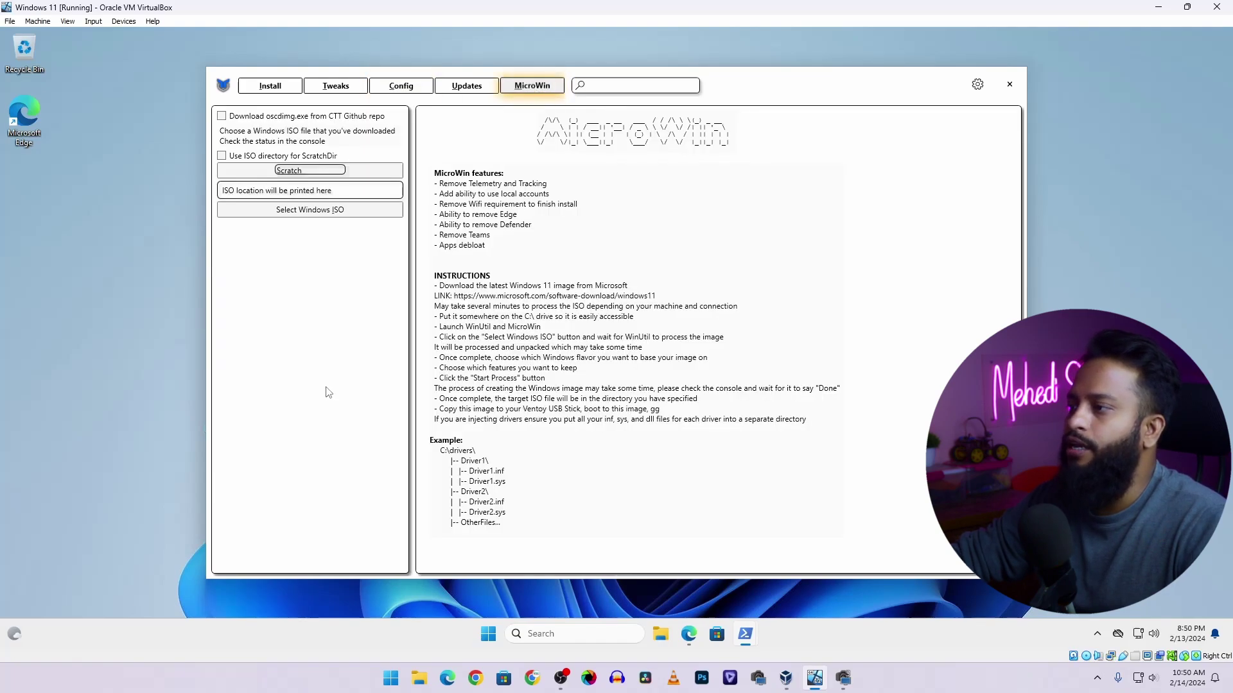